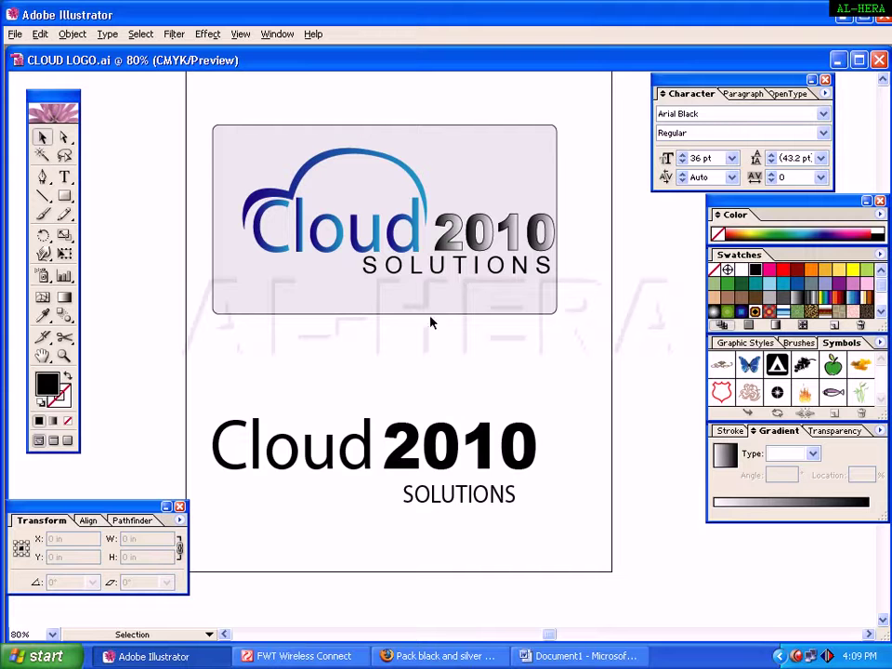
Examine the font settings of the Cloud, 2010 and SOLUTIONS texts below the finished reference logo.
left_click(450, 317)
key("ctrl+2")
left_click_drag(200, 409, 339, 488)
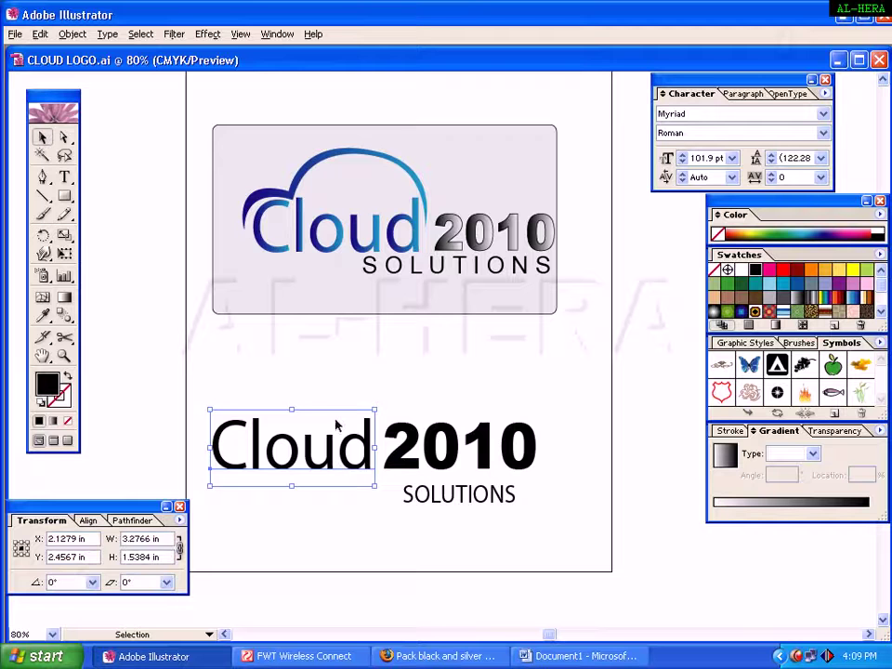
left_click(564, 412)
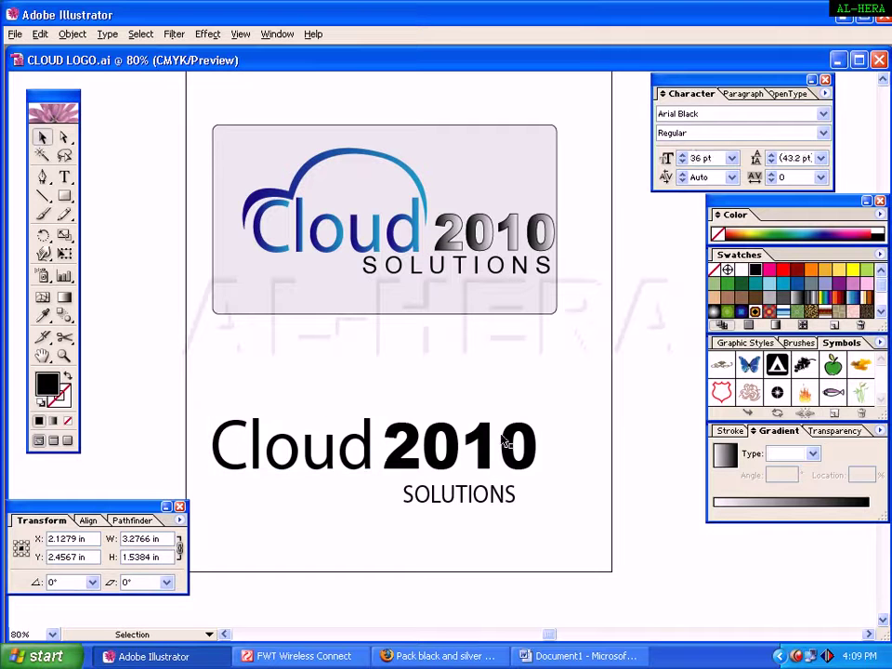
left_click(503, 442)
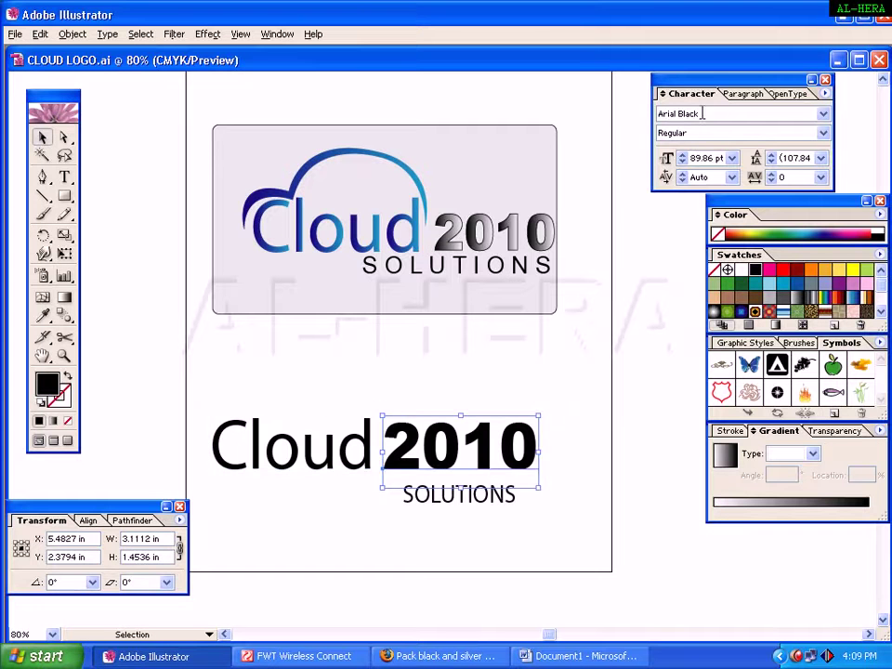
left_click(434, 504)
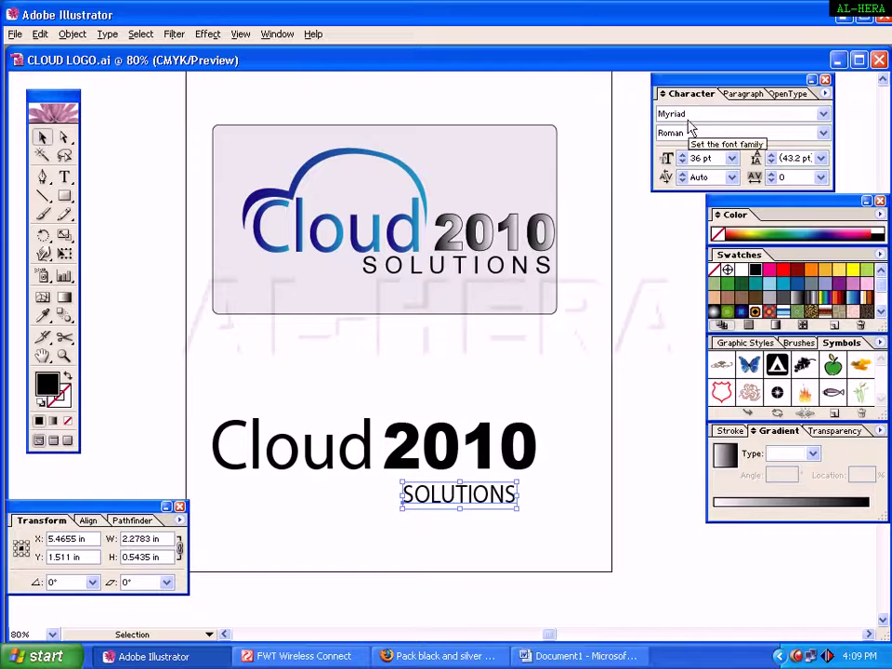
left_click(545, 488)
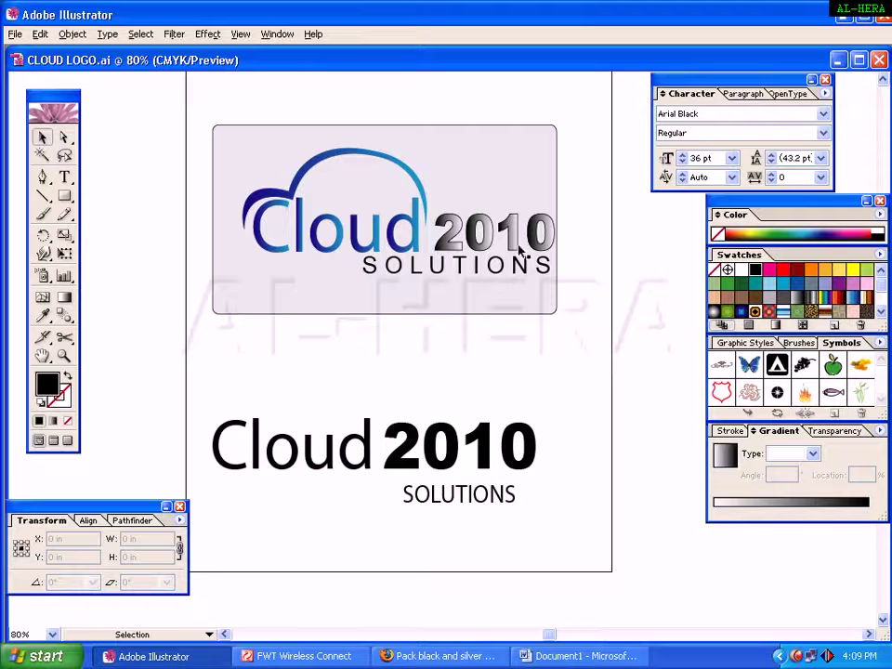
Convert the lower Cloud text to outlines.
left_click(307, 462)
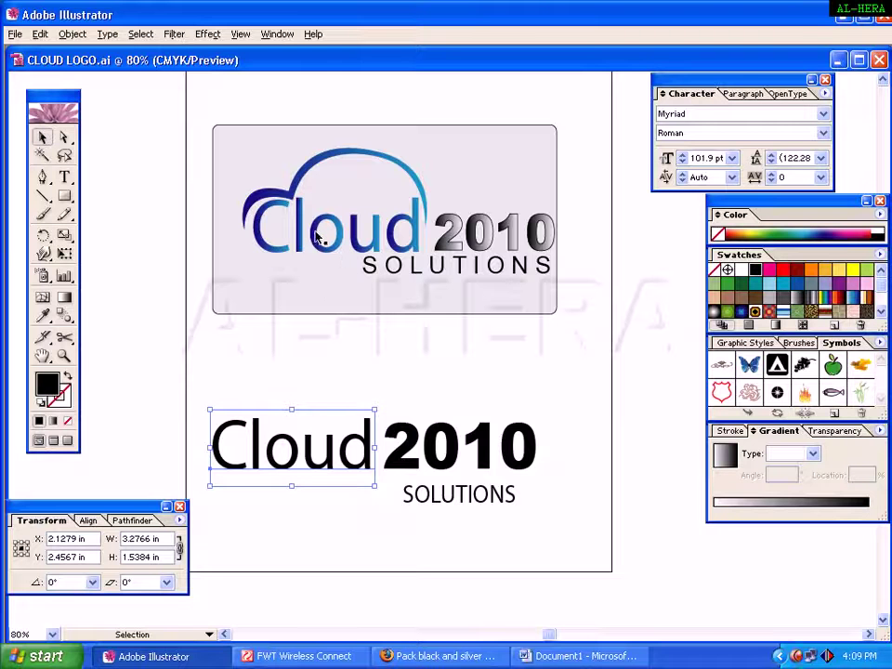
left_click(107, 34)
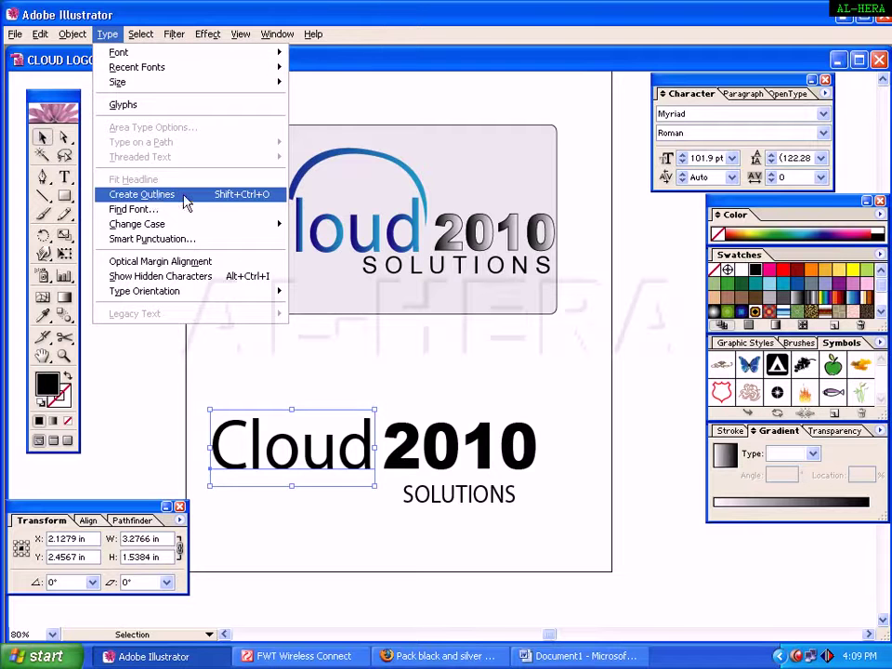
left_click(186, 202)
left_click(294, 500)
left_click(315, 469)
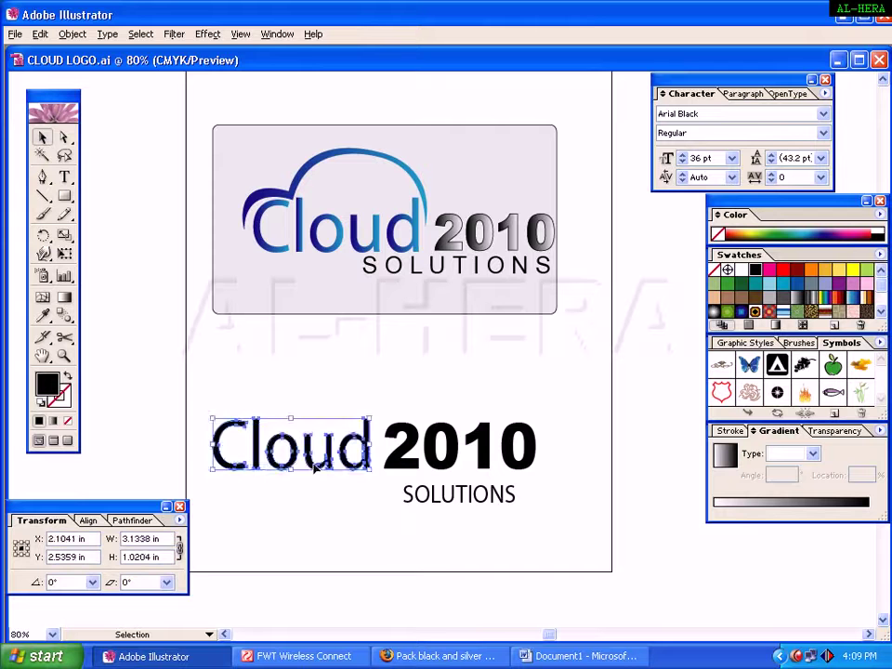
Convert the lower 2010 text to outlines.
left_click(460, 448)
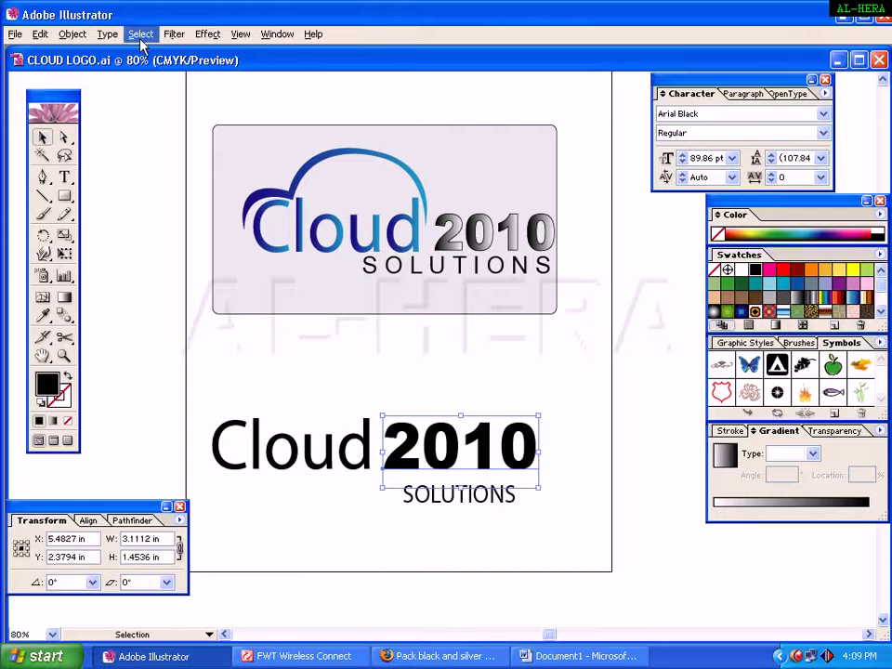
left_click(107, 34)
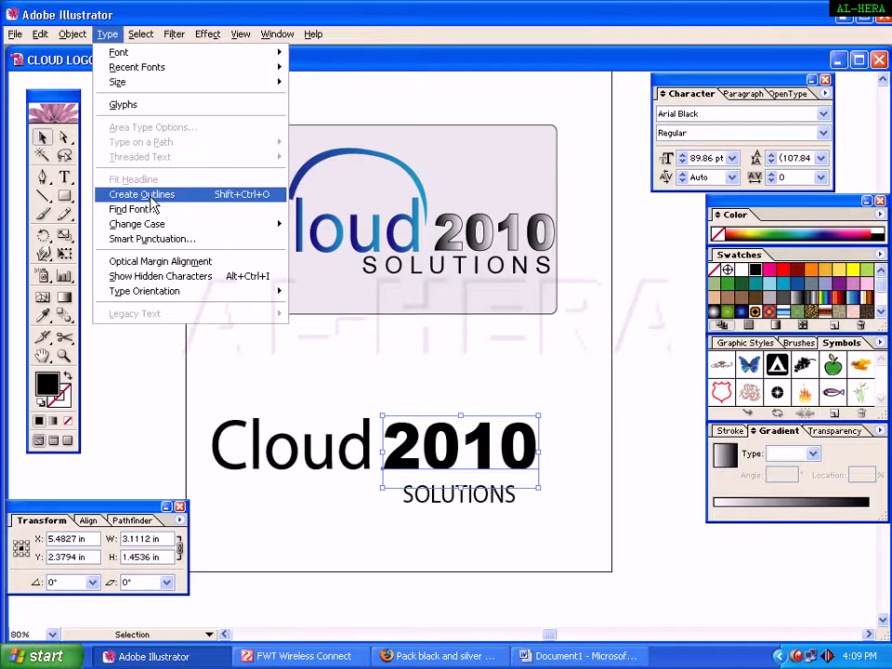
left_click(152, 205)
left_click(496, 389)
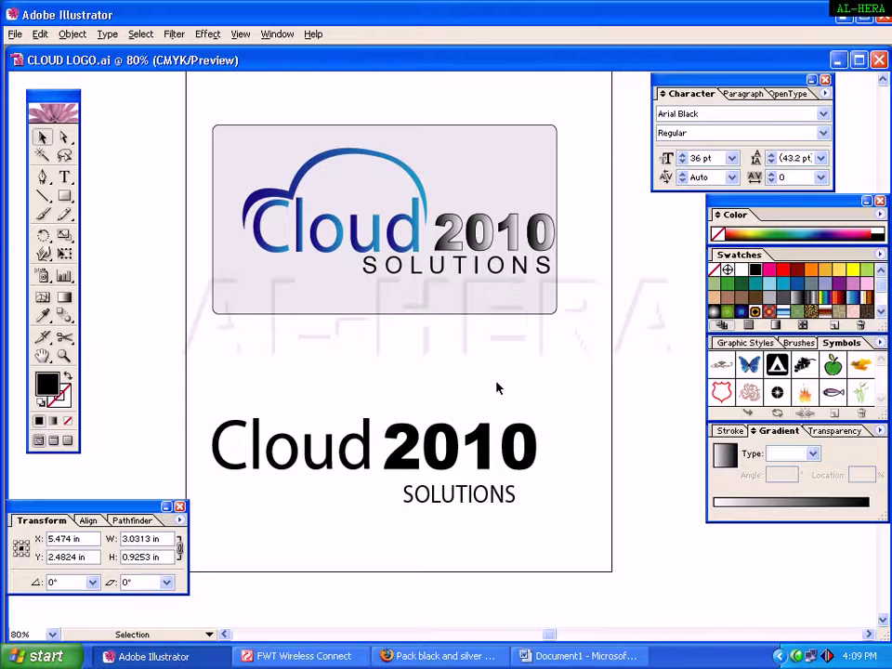
Apply a linear white-to-black gradient fill to the outlined Cloud lettering.
left_click(356, 465)
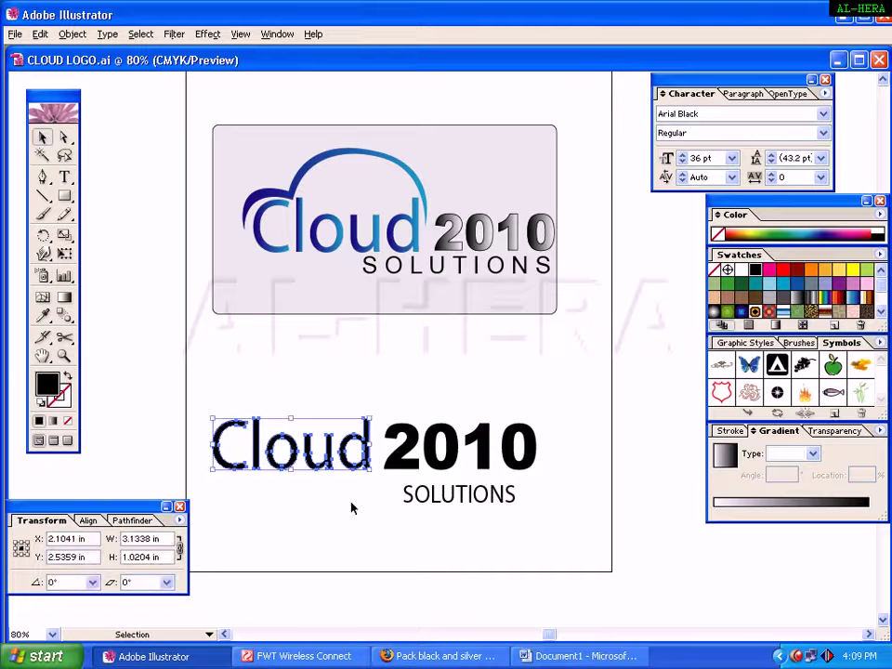
left_click(352, 507)
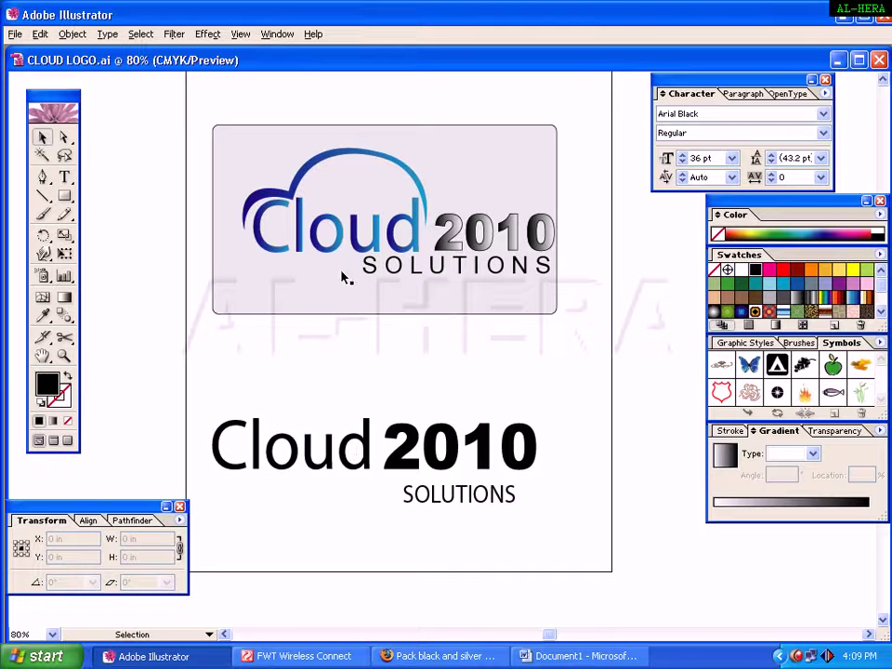
left_click(356, 464)
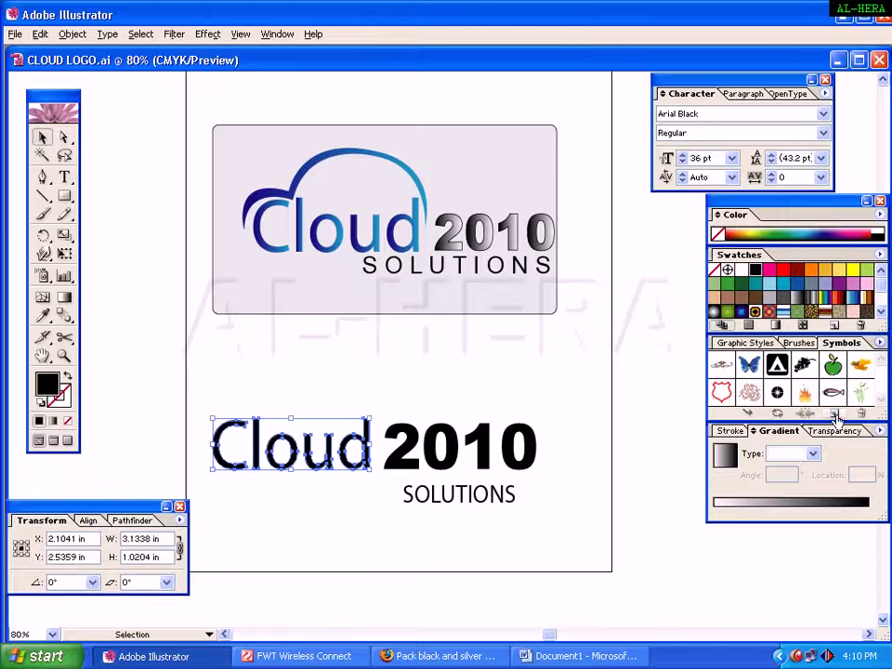
left_click_drag(800, 203, 777, 197)
left_click(704, 456)
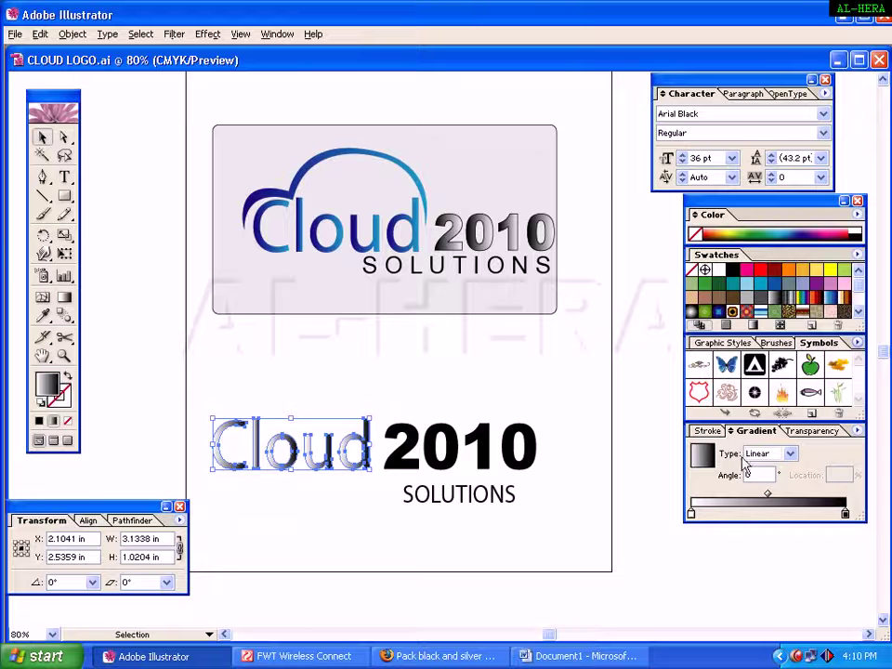
Set the starting stop of the Cloud gradient to light blue using the RGB spectrum.
left_click(691, 514)
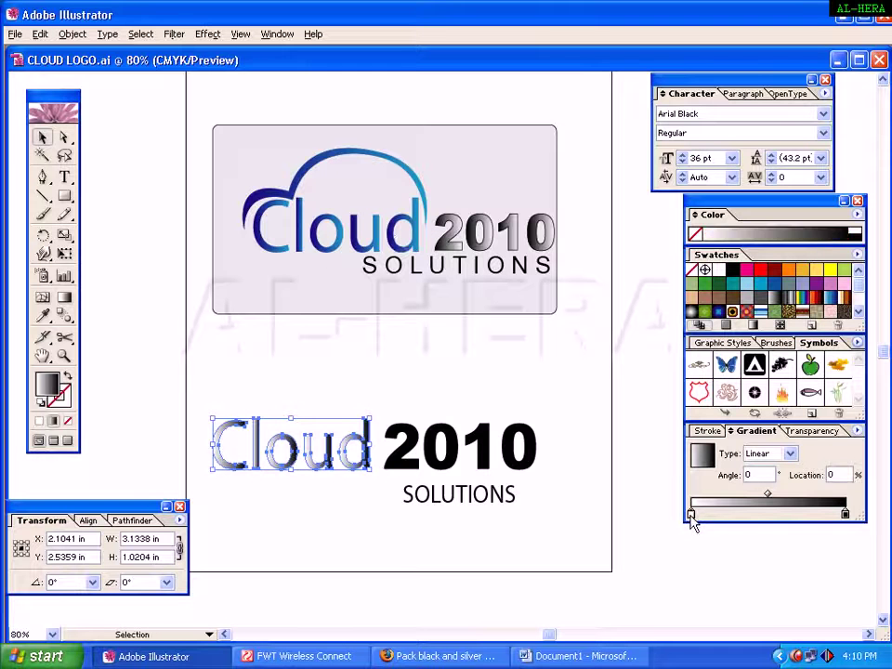
left_click(857, 215)
left_click(804, 256)
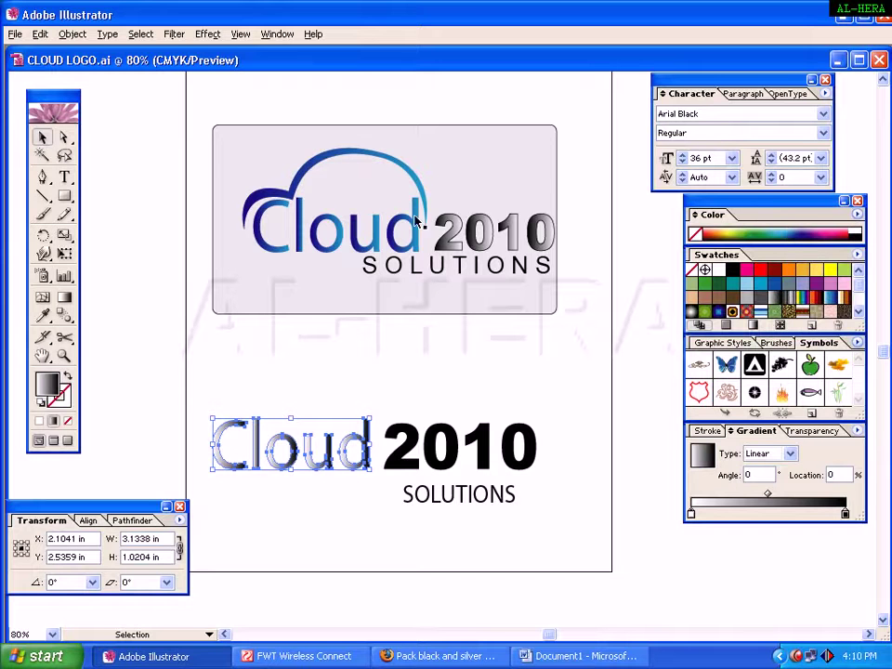
left_click(783, 233)
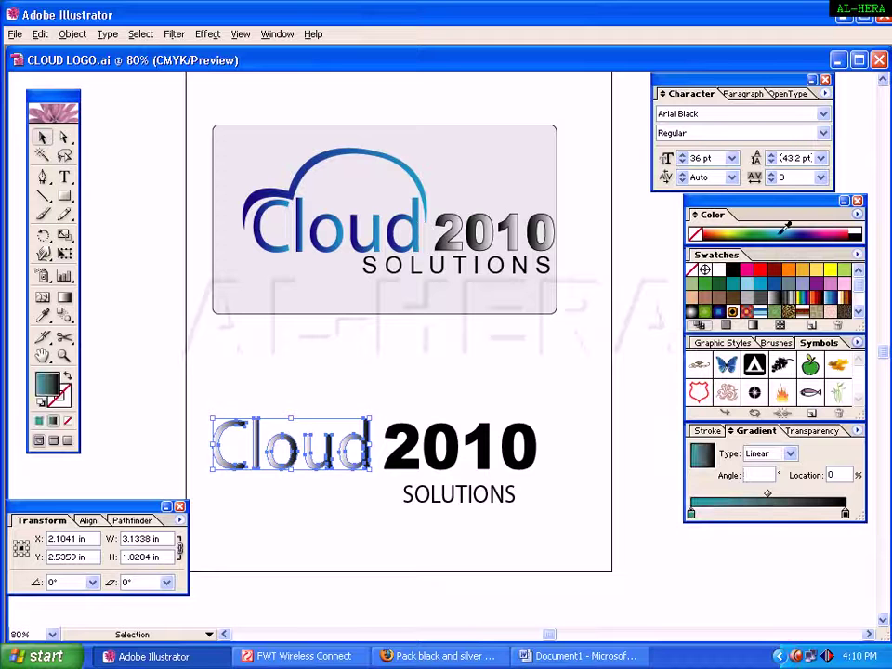
left_click(784, 231)
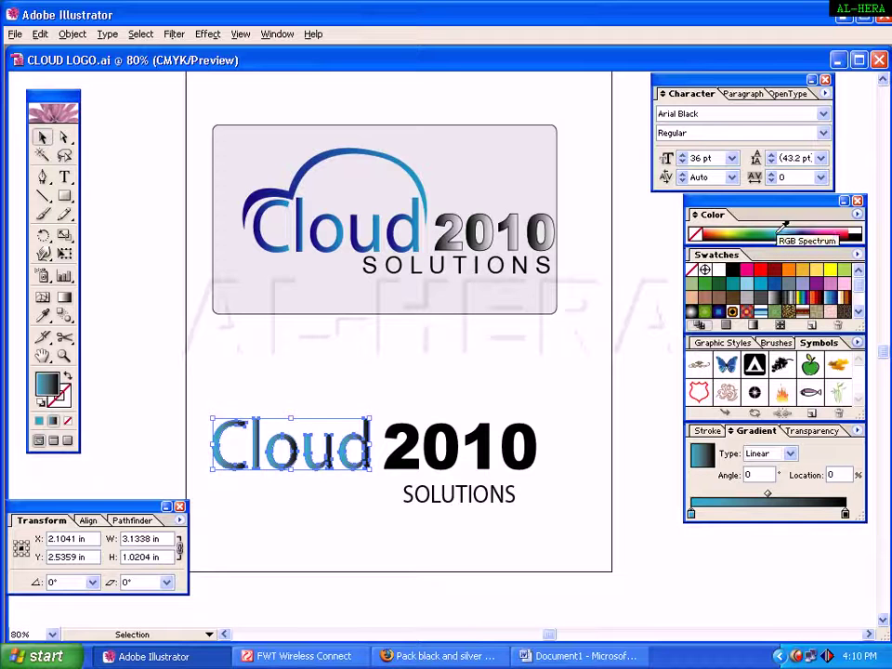
Set the ending stop of the Cloud gradient to dark blue using the RGB spectrum.
left_click(846, 514)
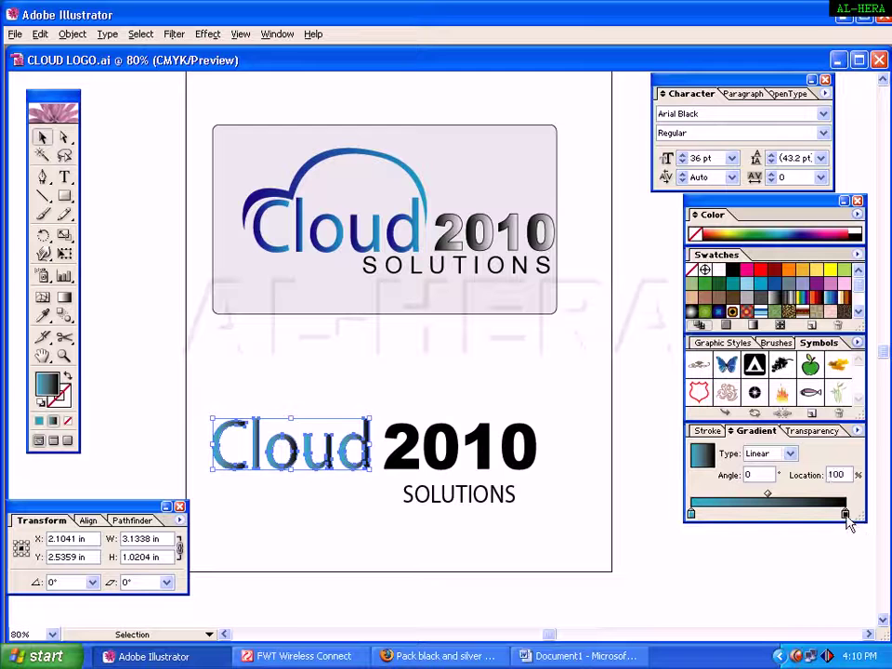
left_click(858, 214)
left_click(814, 259)
left_click(811, 228)
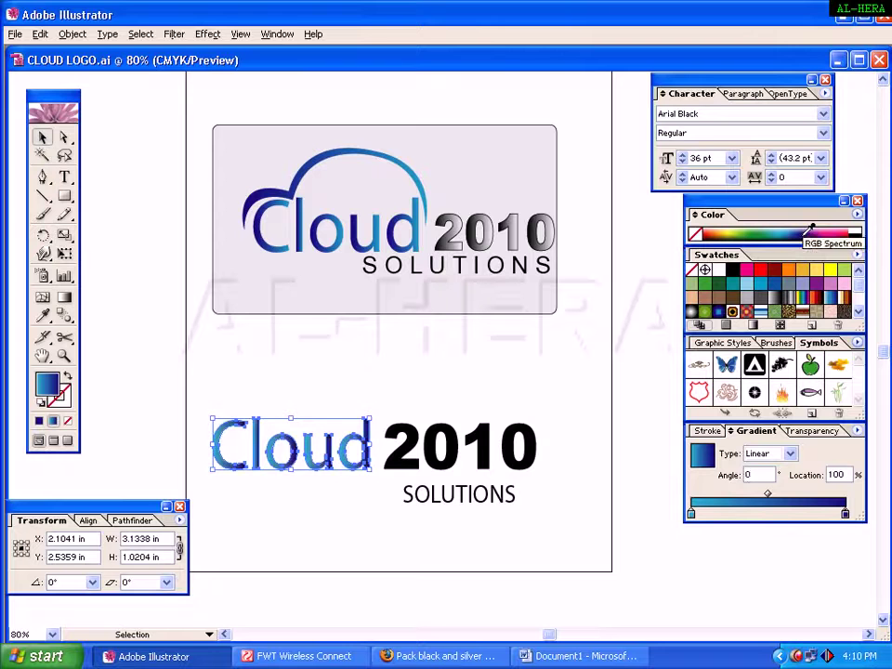
left_click(312, 473)
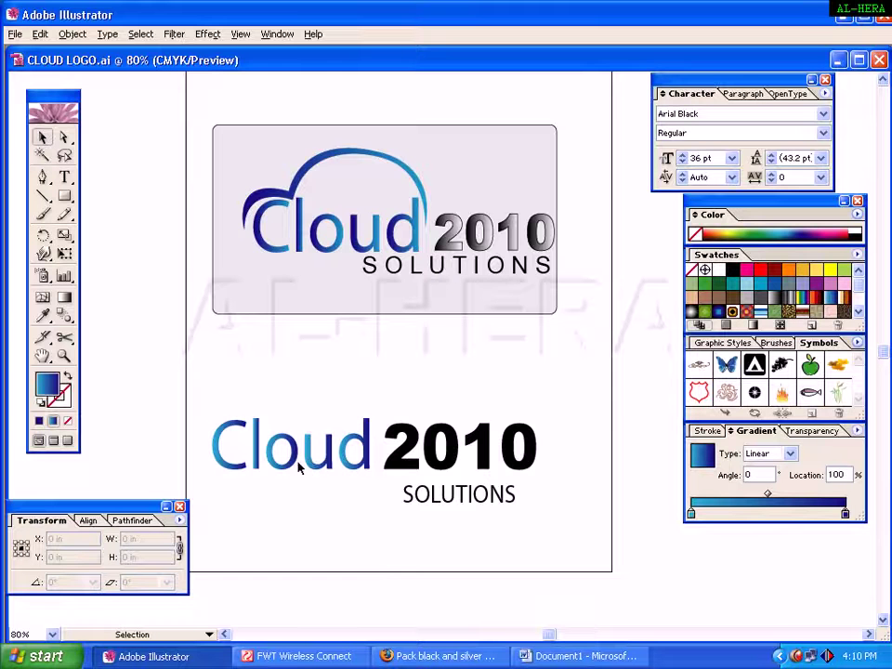
Reverse the Cloud gradient so dark blue sits at location 0 and light blue at 100.
left_click(299, 470)
mouse_move(692, 514)
left_mouse_down()
mouse_move(832, 516)
mouse_move(689, 515)
left_mouse_up()
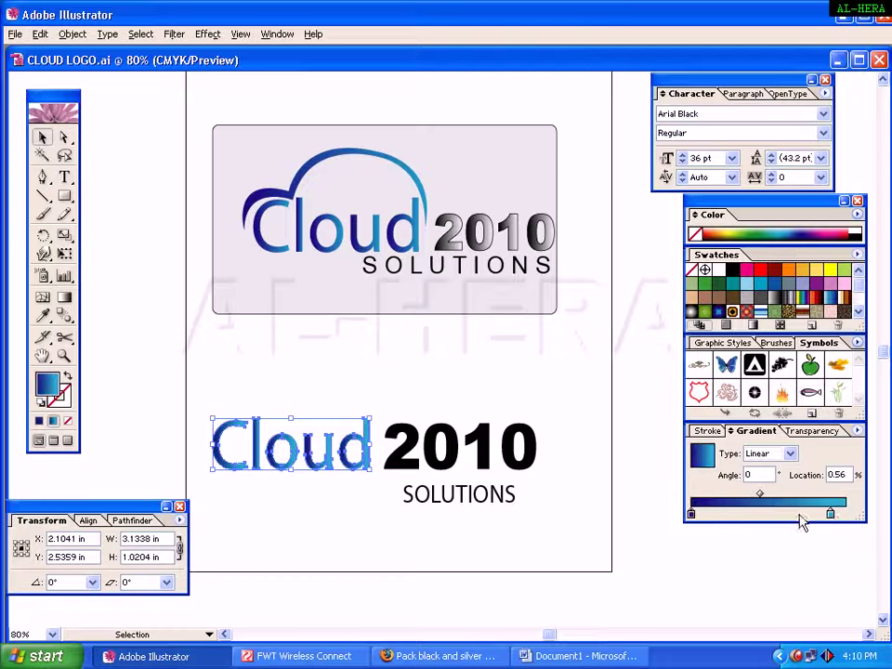
left_click_drag(832, 516, 845, 514)
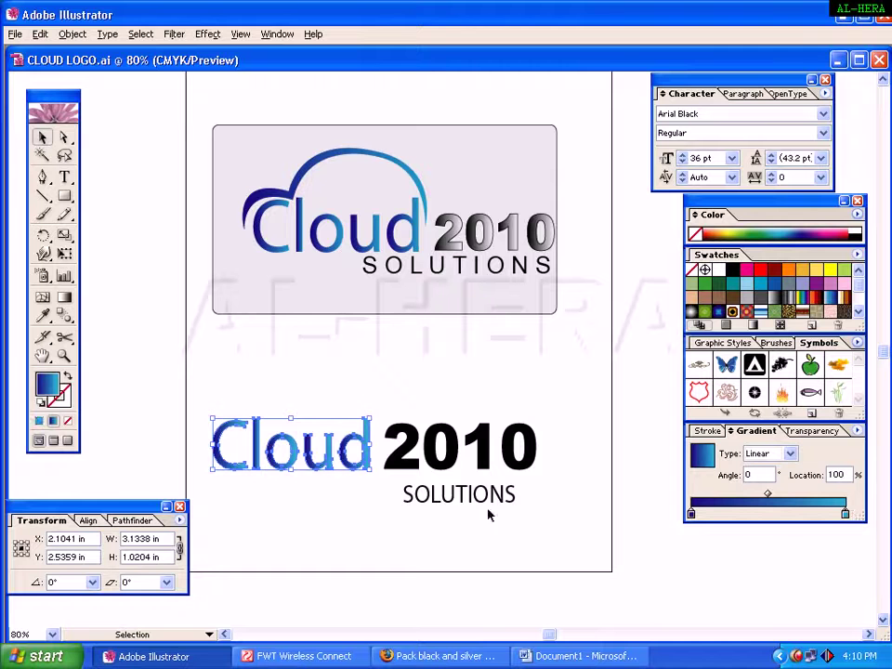
left_click(447, 526)
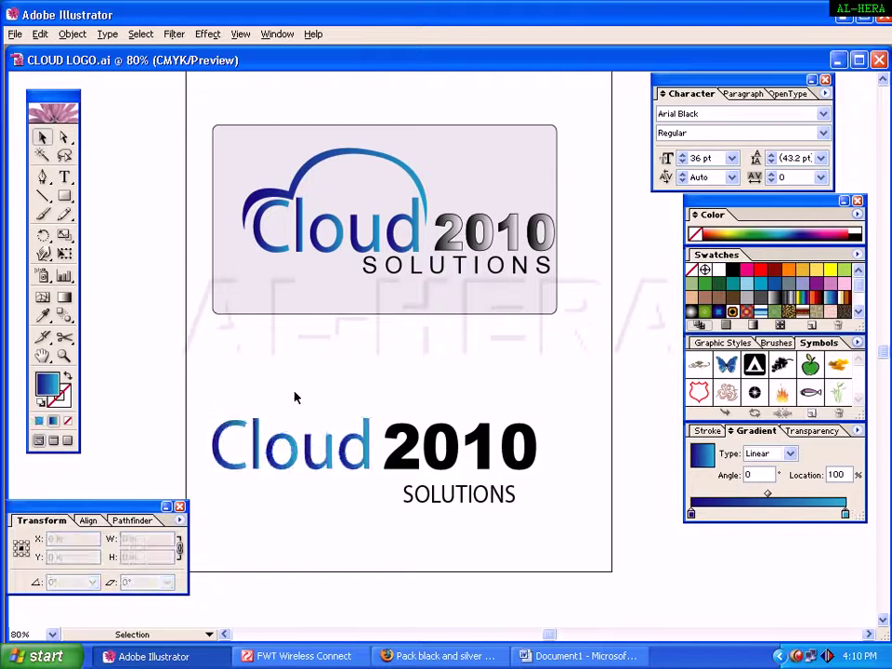
Fill the outlined 2010 lettering with the linear white-to-black gradient swatch.
left_click(400, 429)
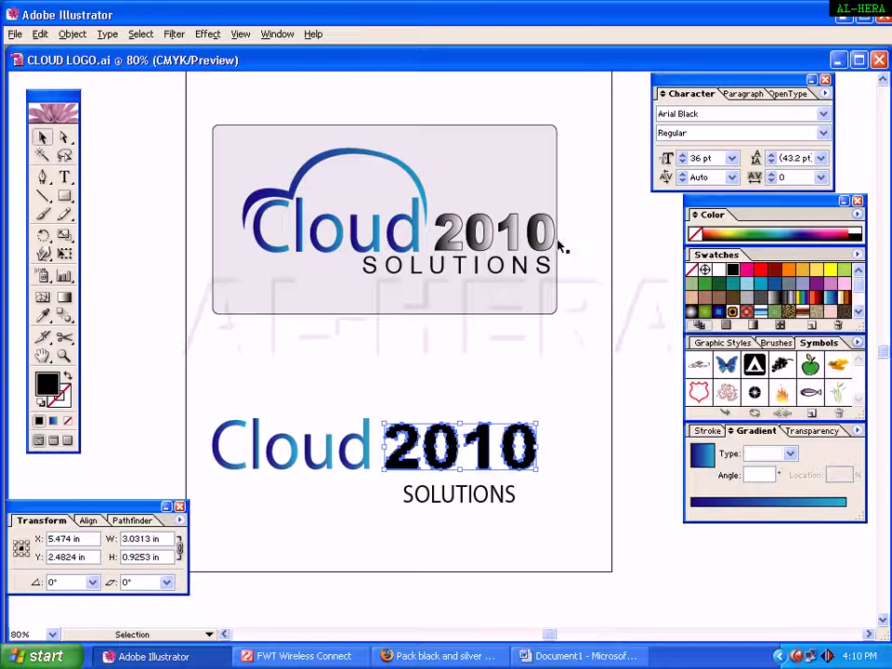
left_click(704, 455)
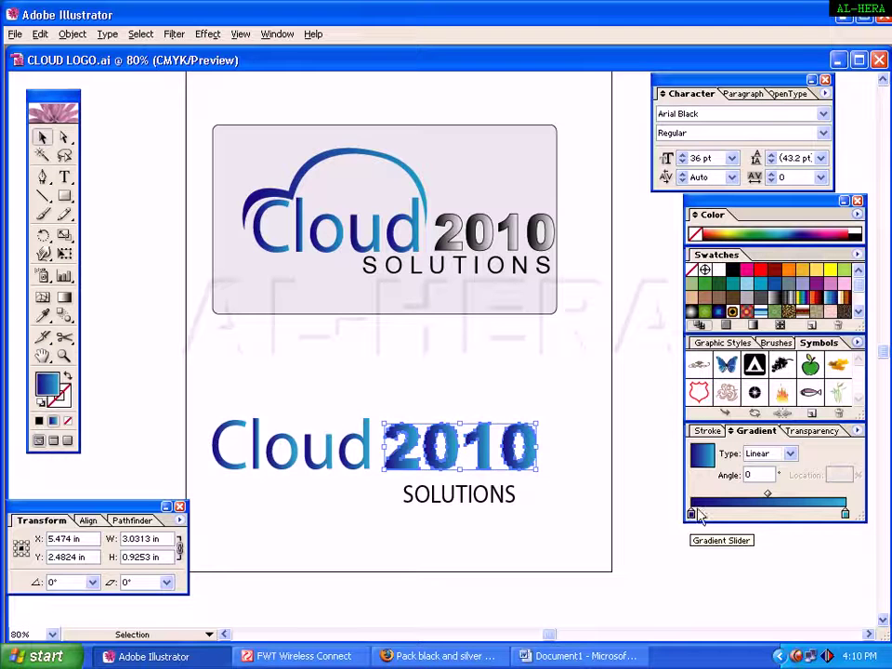
left_click(771, 303)
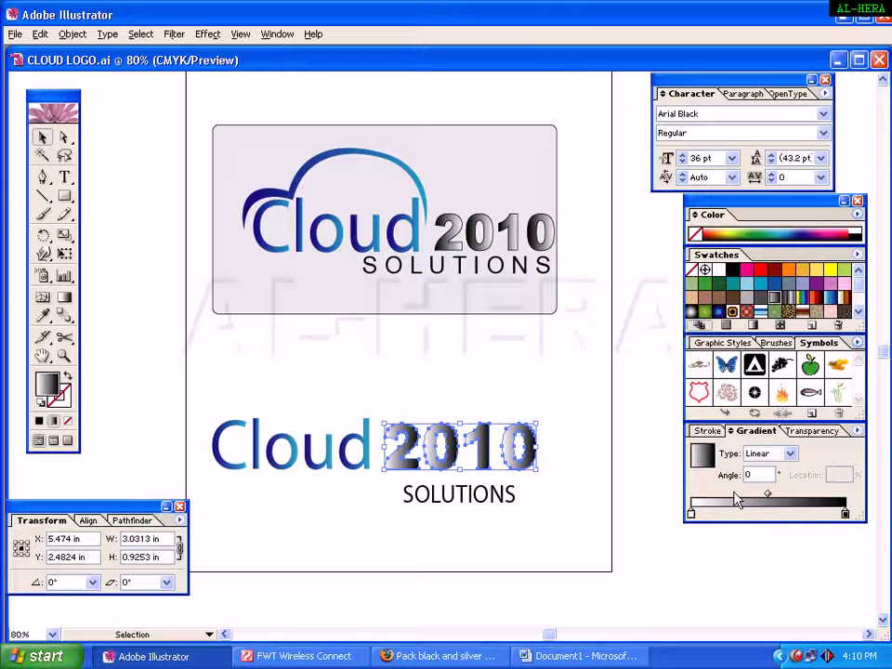
left_click(573, 427)
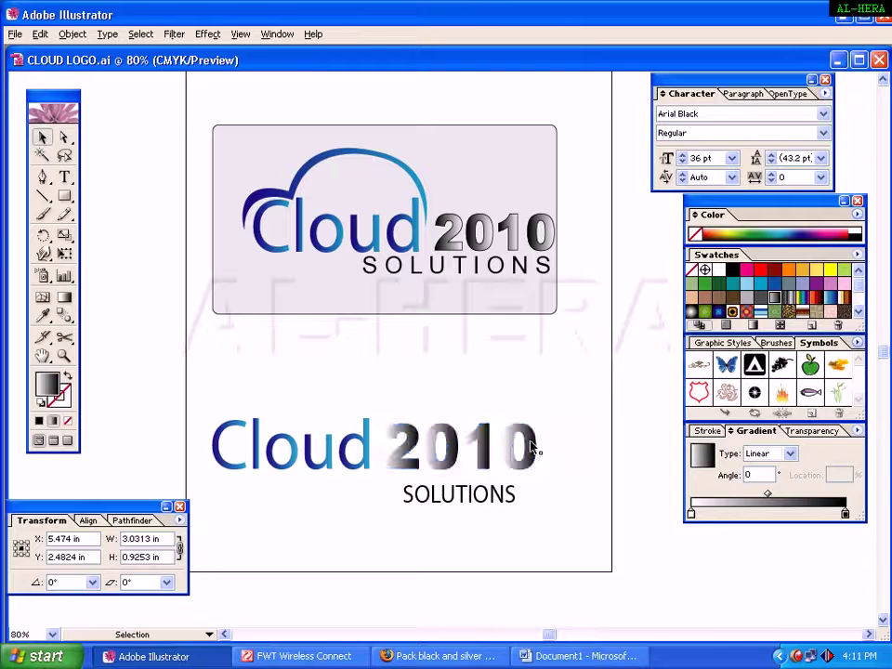
Add a black stroke to the outlined 2010 lettering.
left_click(493, 454)
left_click(59, 397)
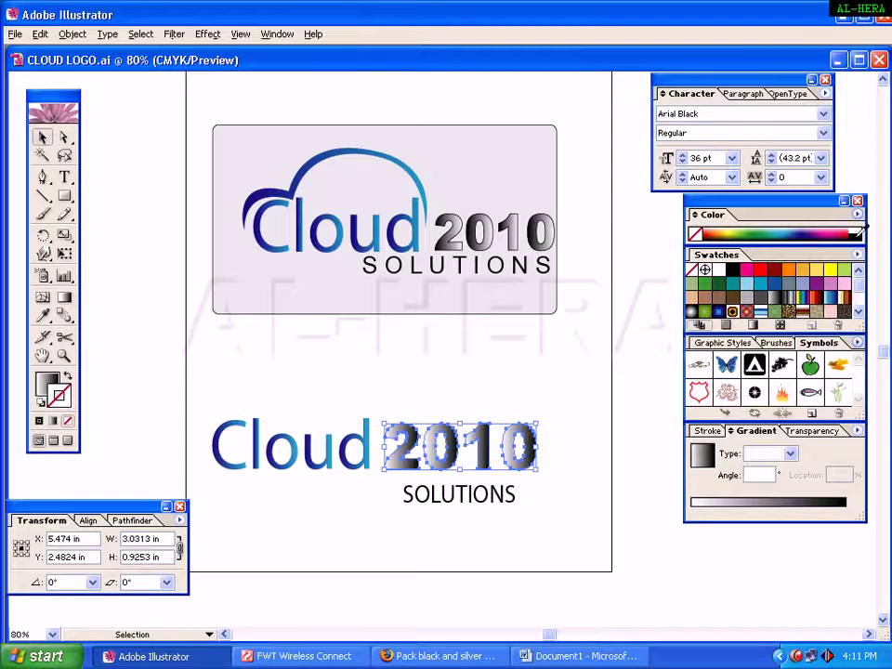
left_click(860, 233)
left_click(312, 479)
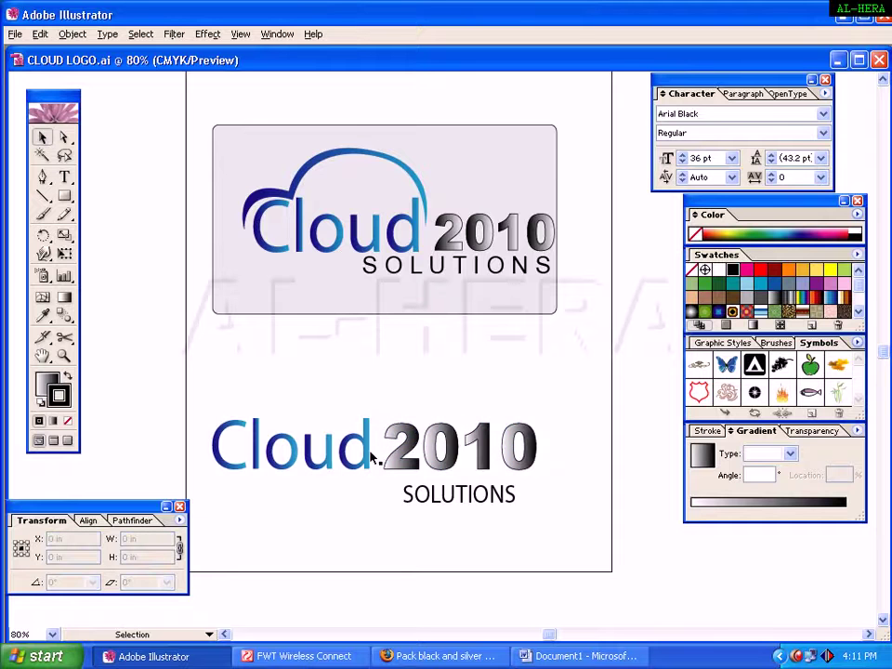
Move the SOLUTIONS text slightly to the left beneath the 2010 lettering.
left_click(424, 500)
left_click(444, 359)
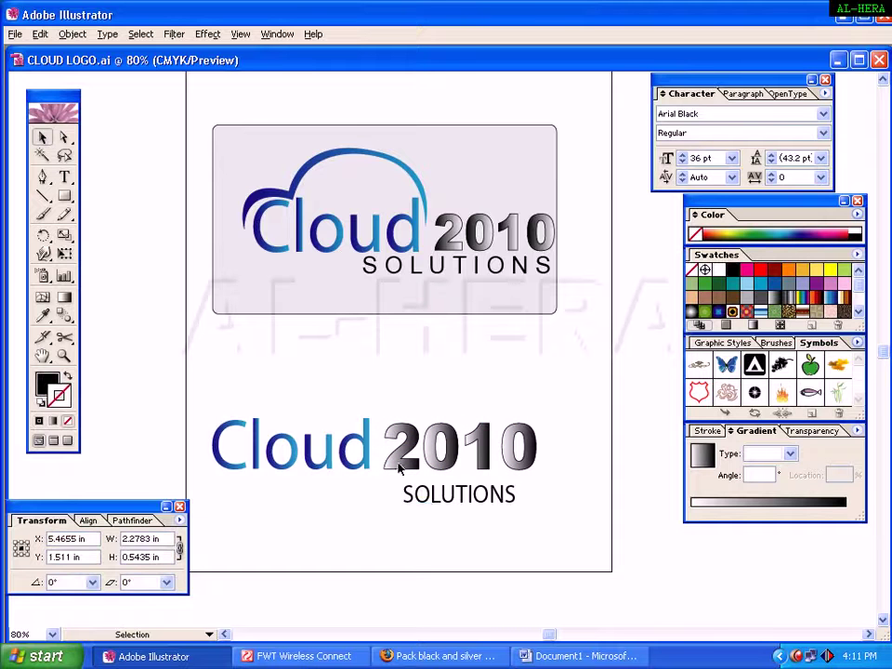
left_click(410, 504)
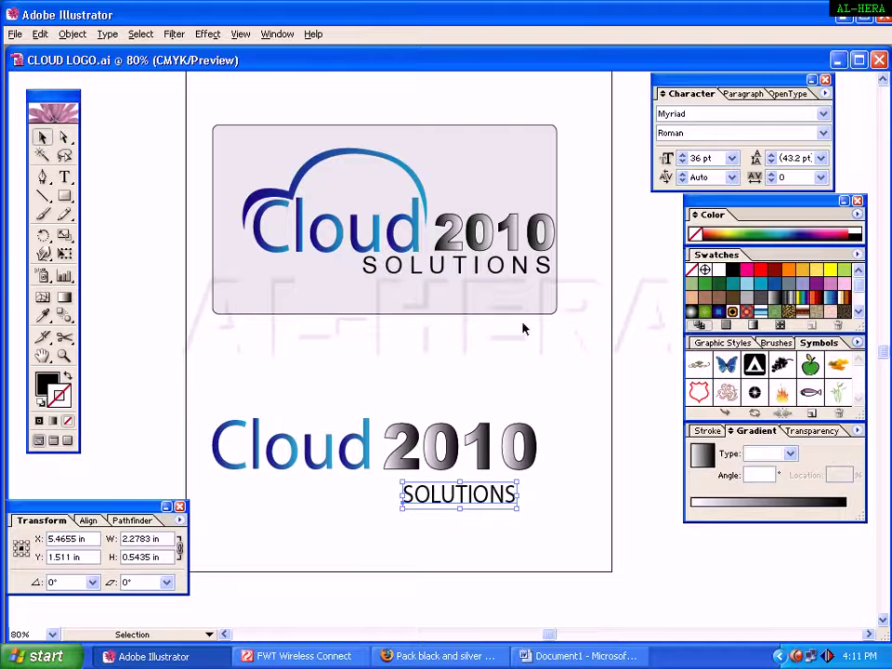
left_click_drag(442, 508, 424, 507)
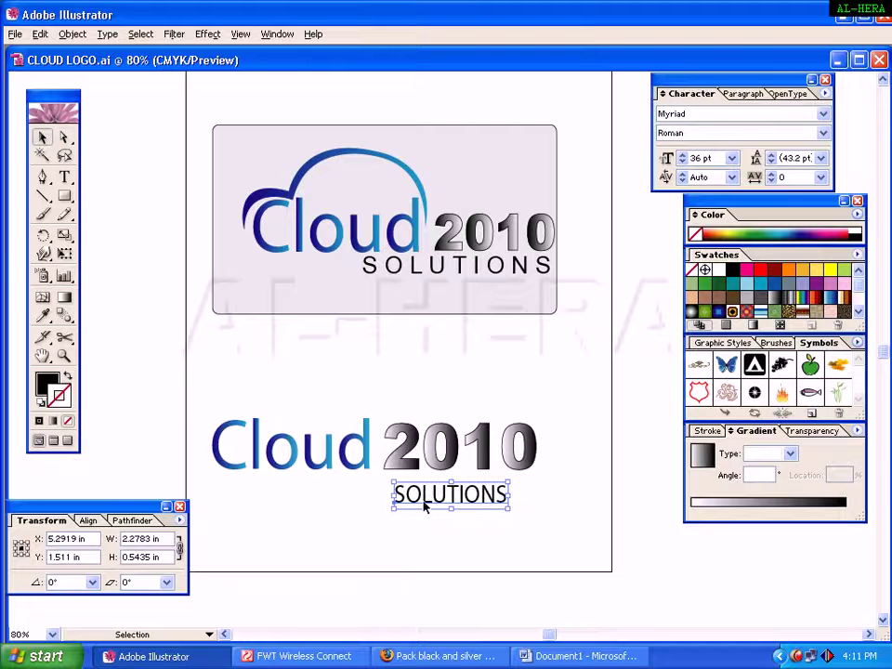
Insert a space between each pair of letters in the SOLUTIONS text to widen it.
double_click(424, 505)
left_click(408, 495)
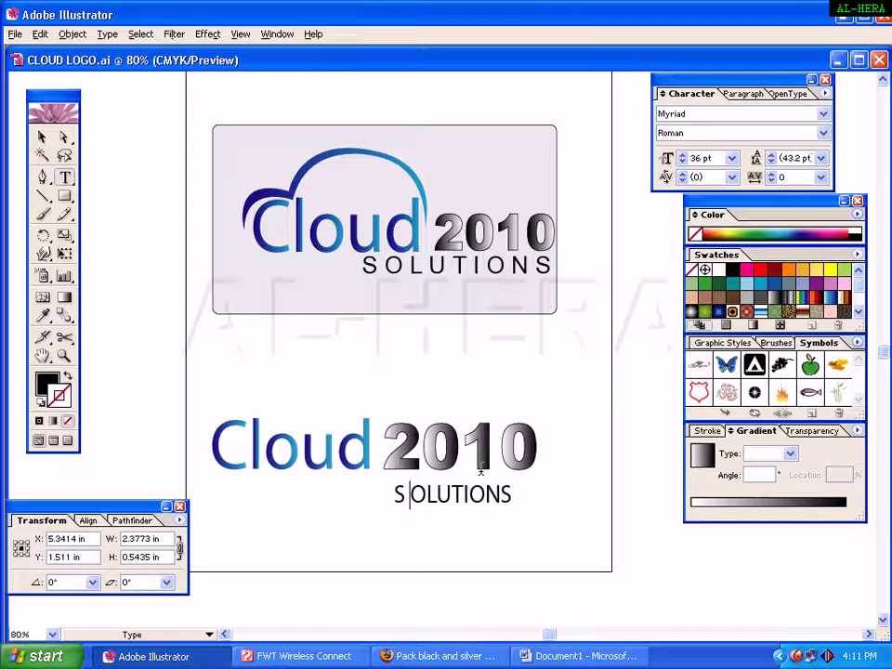
key("space")
key("Right")
key("space")
key("Right")
key("space")
key("Right")
key("space")
key("Right")
key("space")
key("Right")
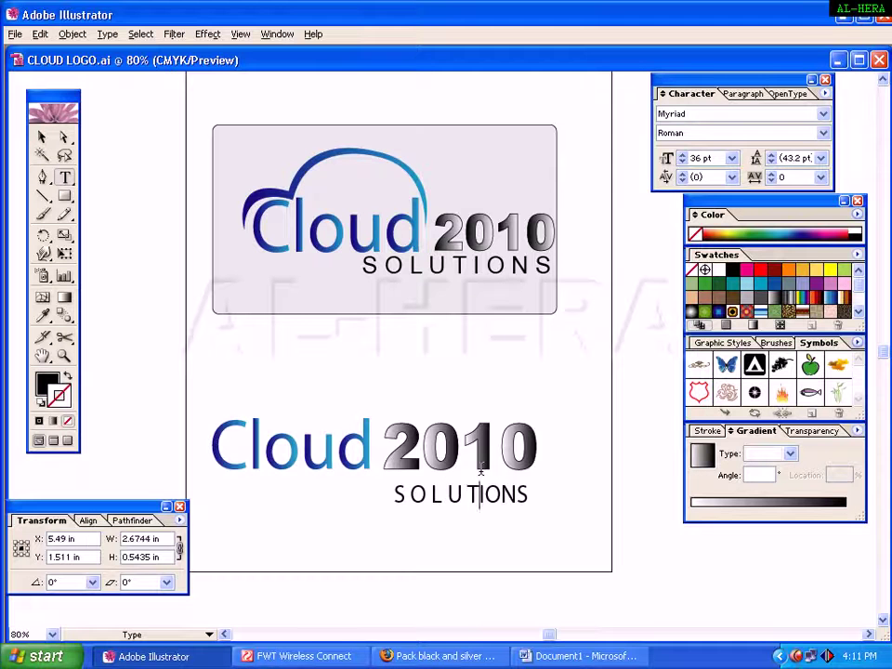
key("space")
key("Right")
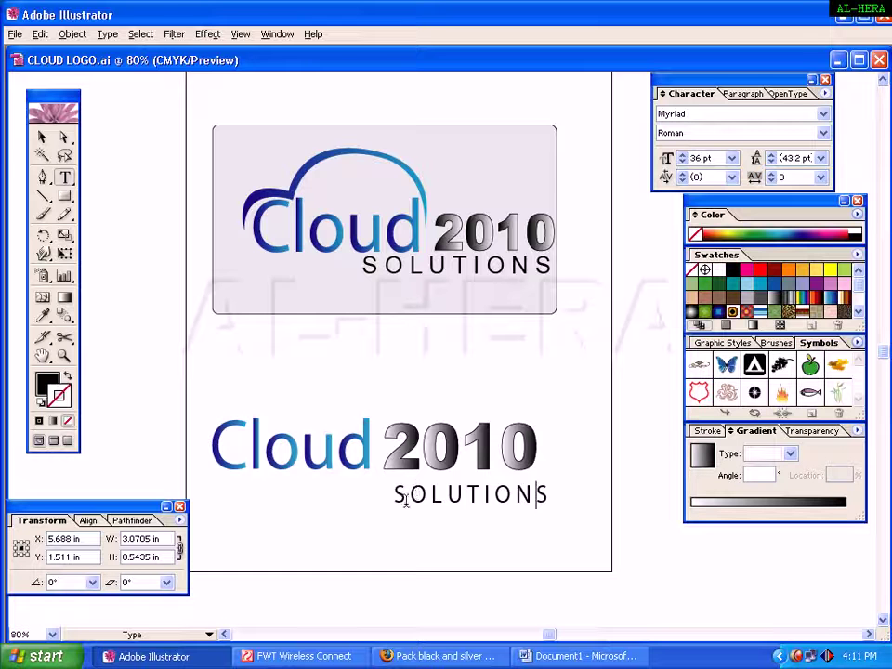
Position the spaced SOLUTIONS text directly beneath the 2010 lettering and deselect it.
left_click(42, 138)
key("Left")
key("Left")
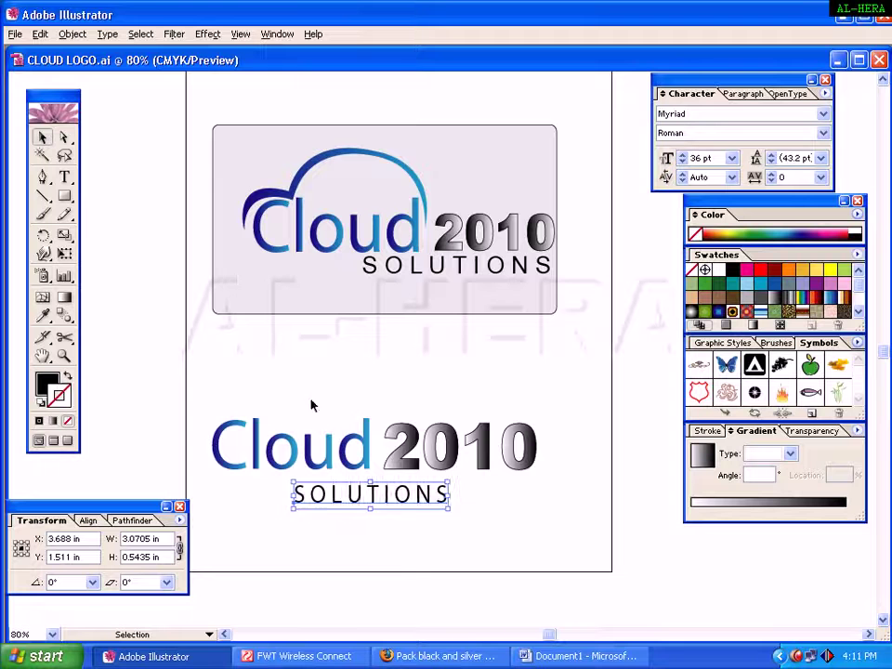
key("Right")
left_click_drag(418, 504, 456, 497)
left_click(364, 530)
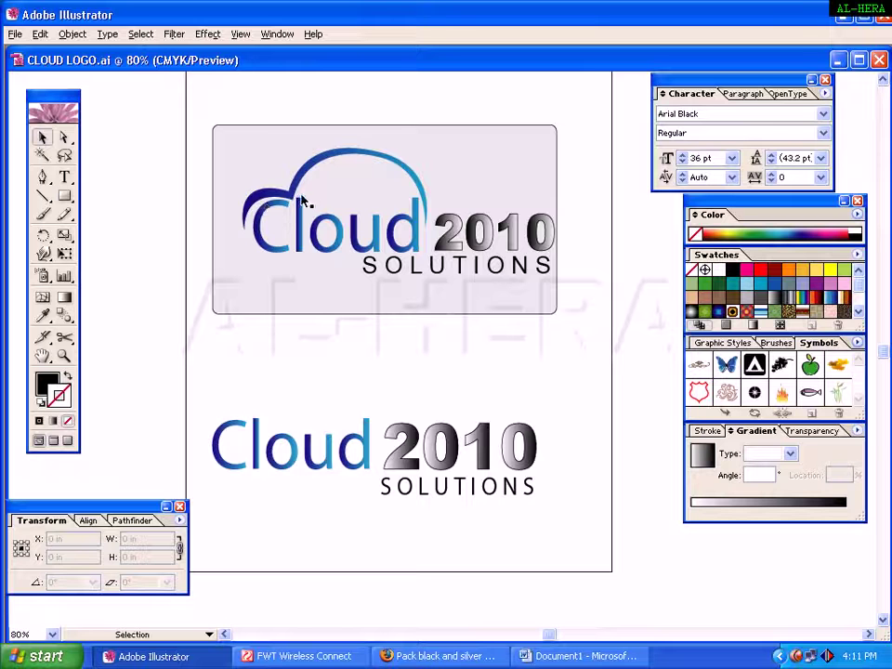
left_click(41, 183)
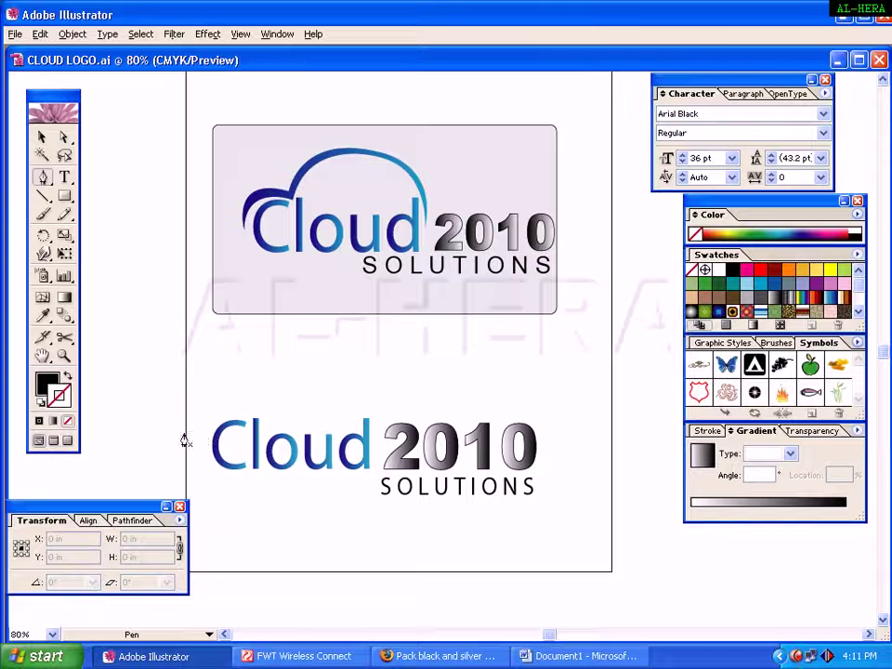
left_click(48, 383)
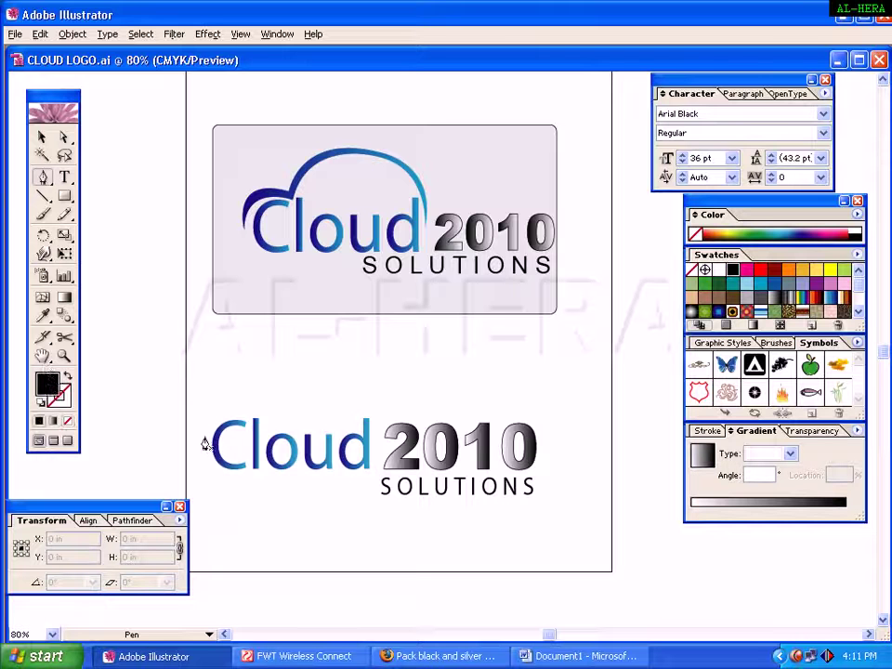
left_click(206, 433)
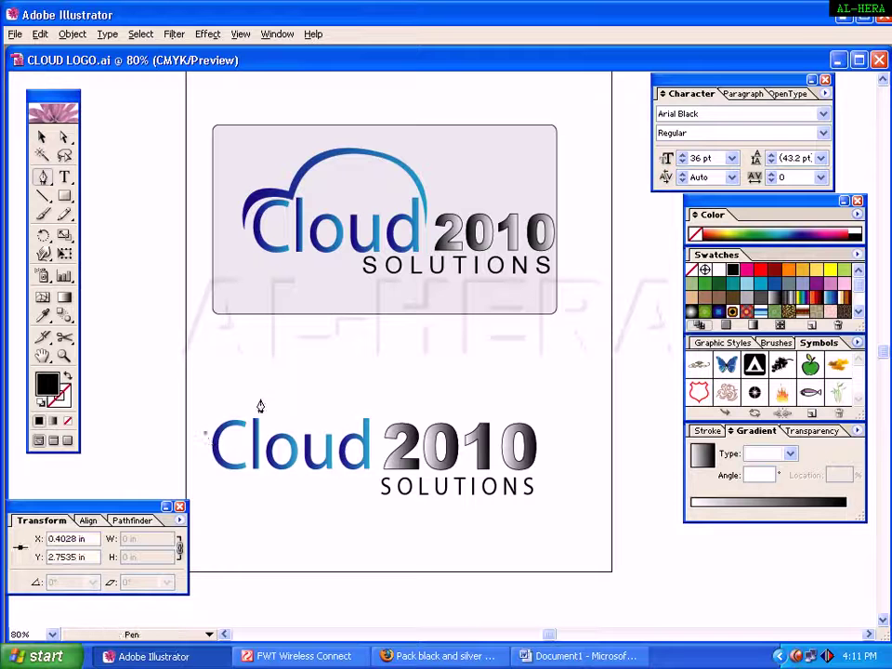
left_click_drag(249, 413, 282, 433)
left_click(282, 433)
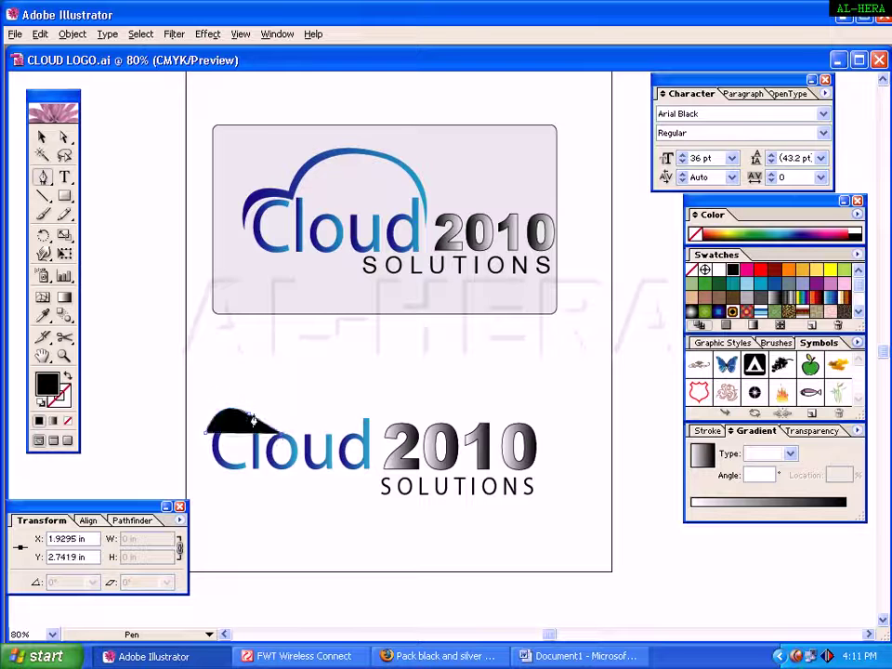
left_click(249, 413)
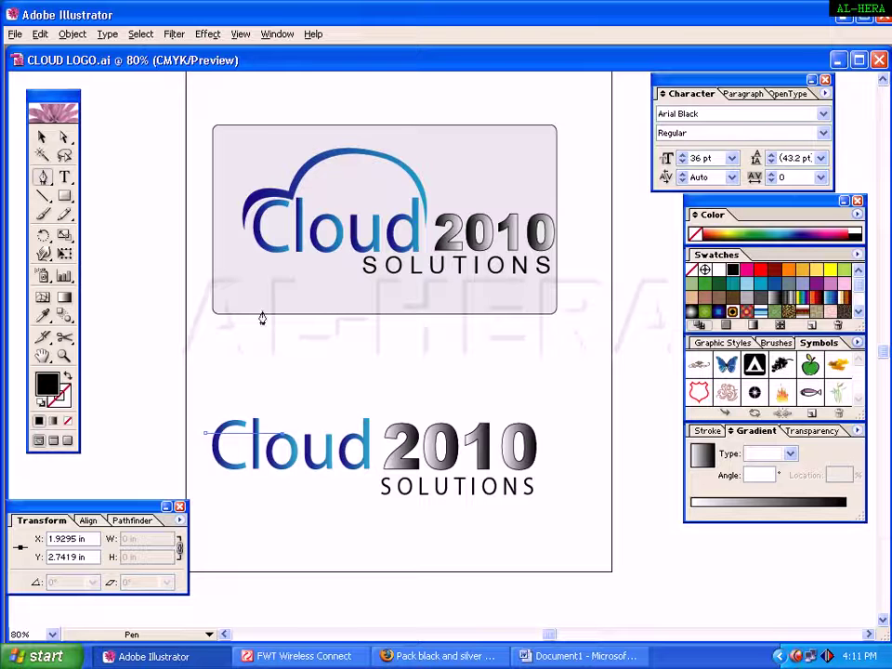
key("Delete")
key("Delete")
Set no fill with a black stroke and draw a small arc above the C of Cloud with the Pen tool, ending in a corner point.
left_click(67, 376)
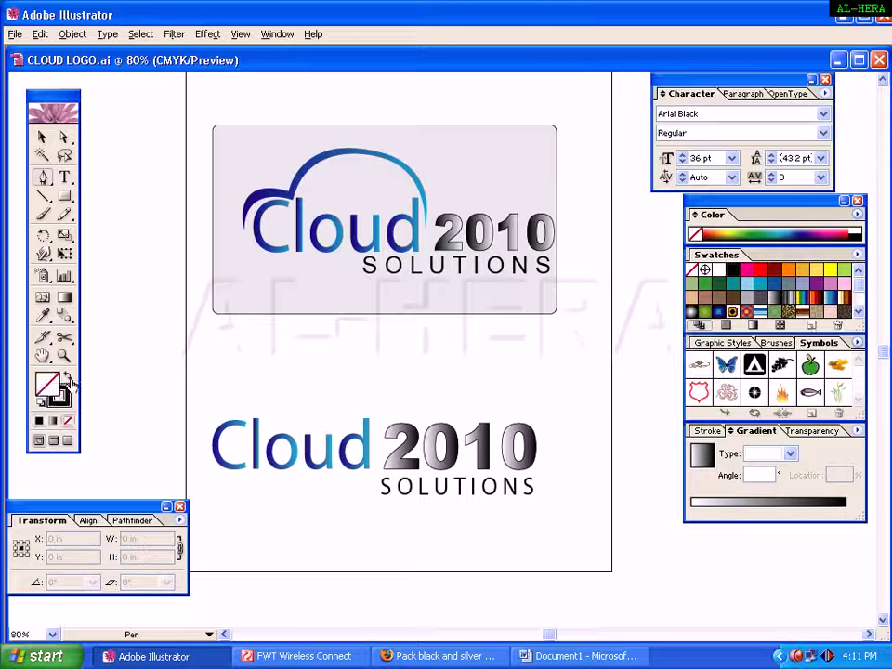
left_click(59, 397)
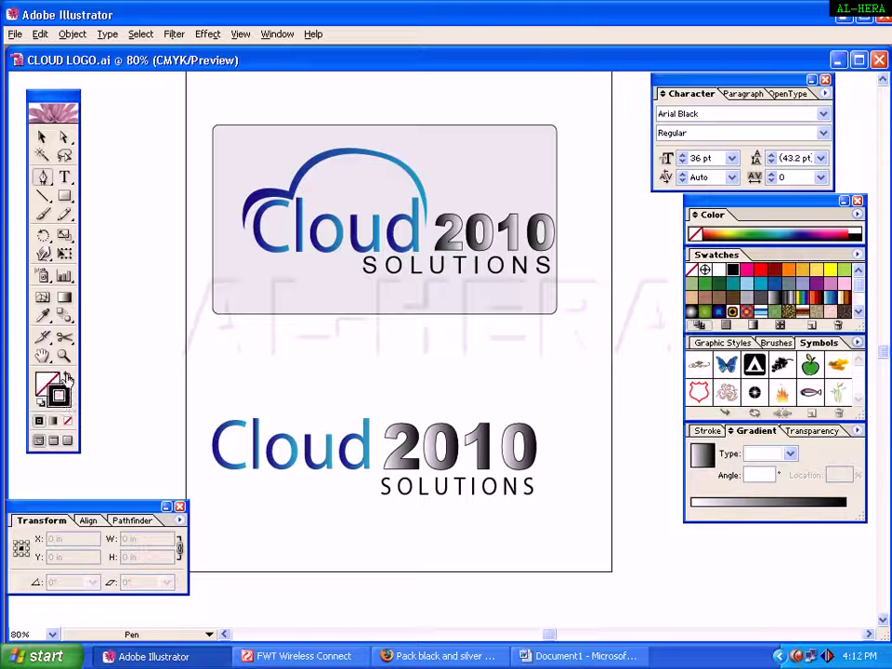
left_click(205, 437)
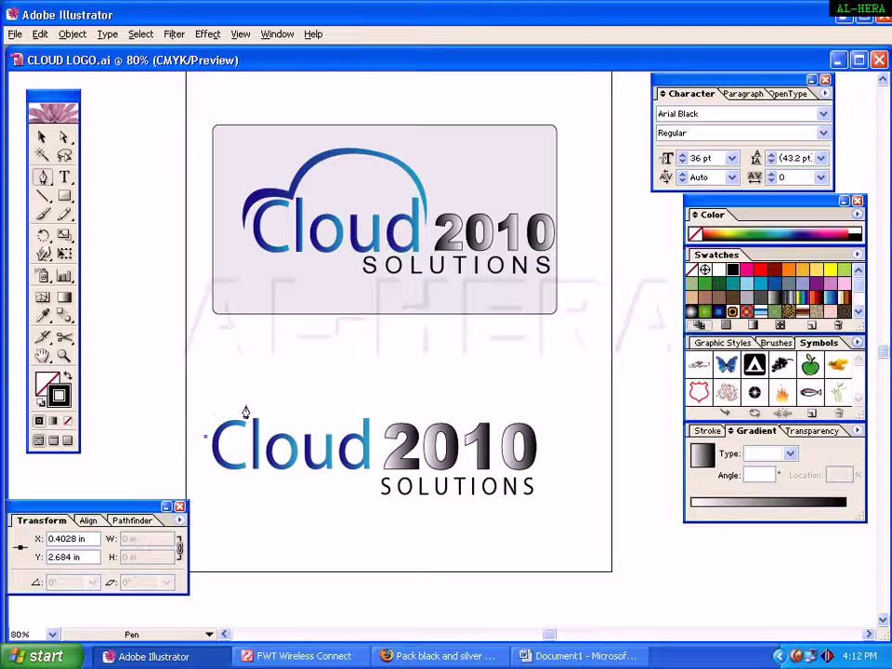
left_click_drag(232, 397, 289, 422)
left_click(248, 410)
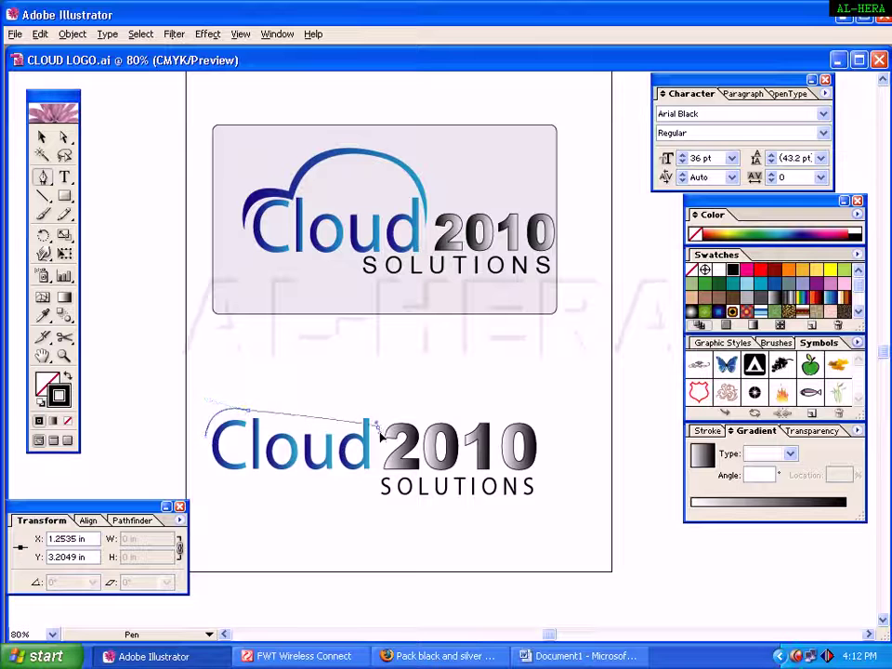
left_click_drag(378, 430, 444, 534)
key("ctrl+z")
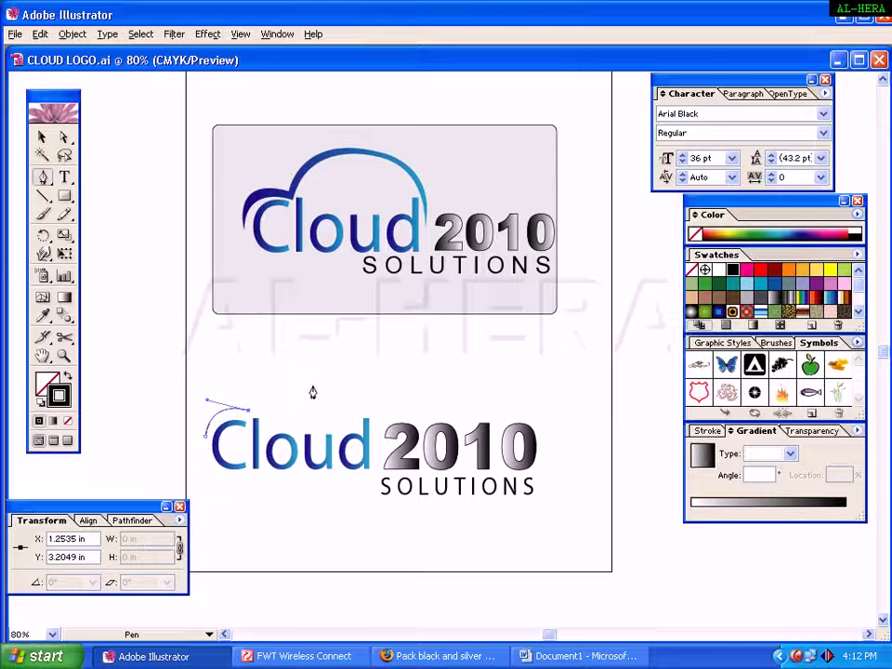
left_click_drag(314, 377, 371, 403)
left_click(371, 403)
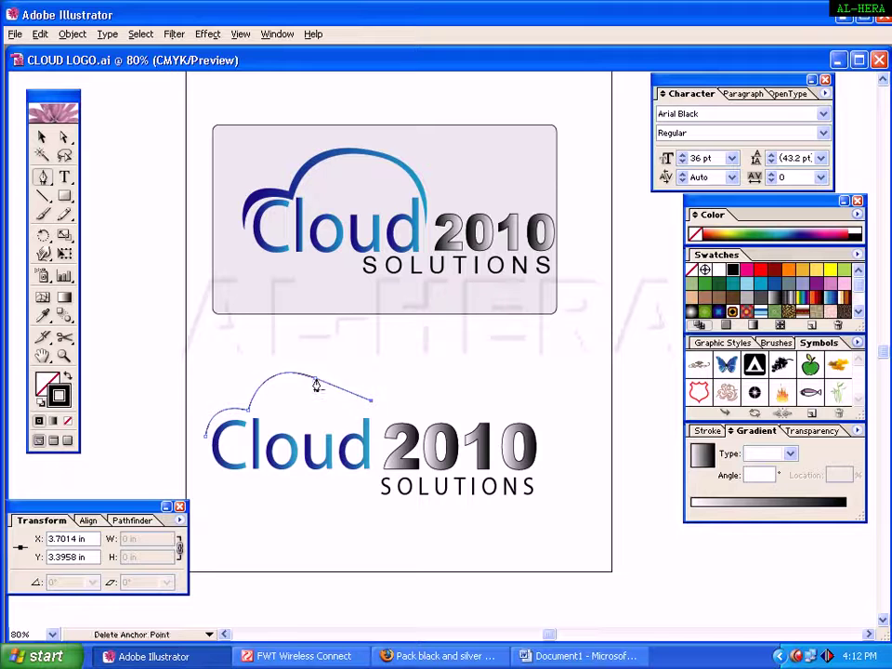
left_click(314, 378)
key("ctrl")
key("ctrl+z")
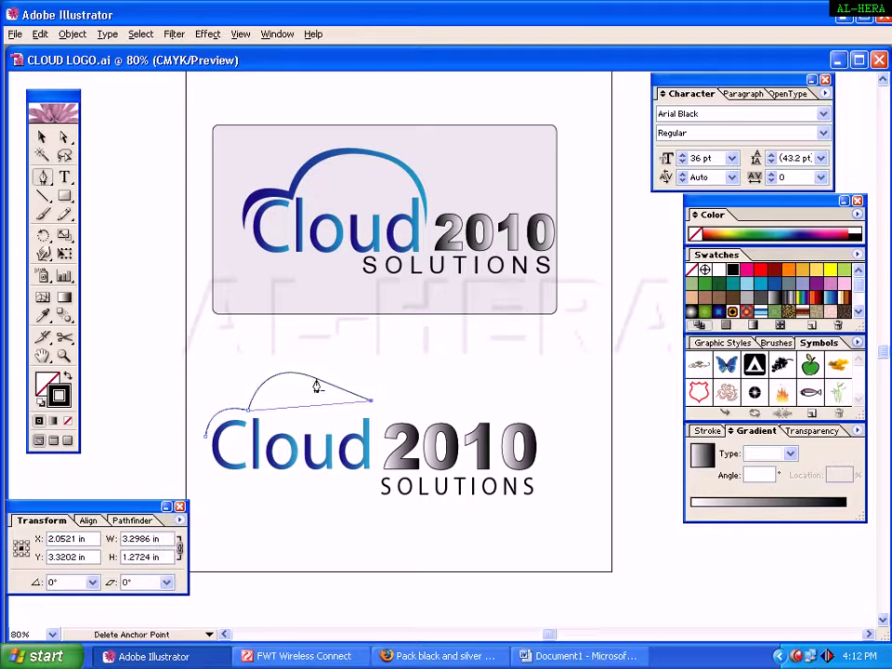
left_click(312, 382)
key("ctrl")
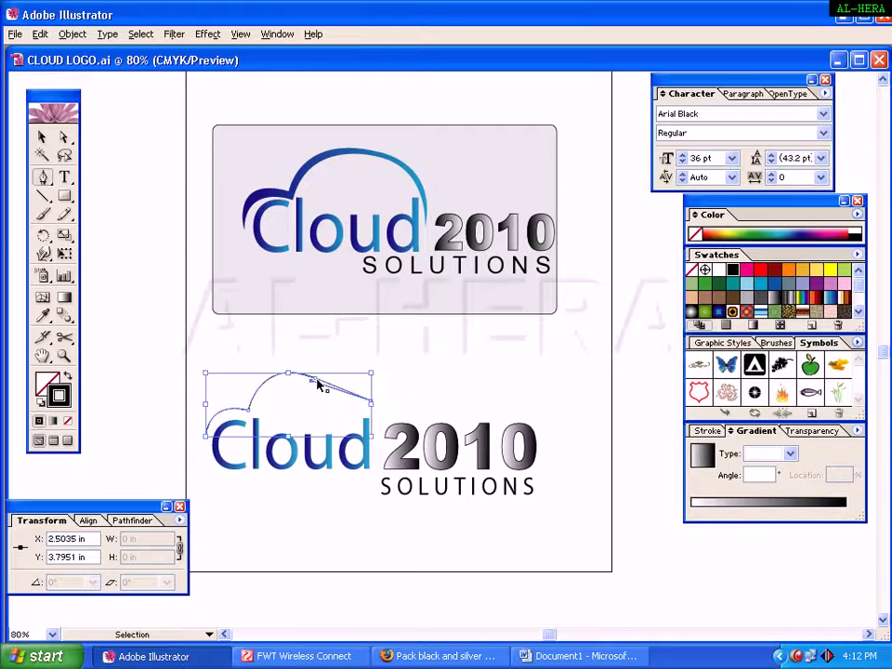
left_click(318, 380)
key("ctrl")
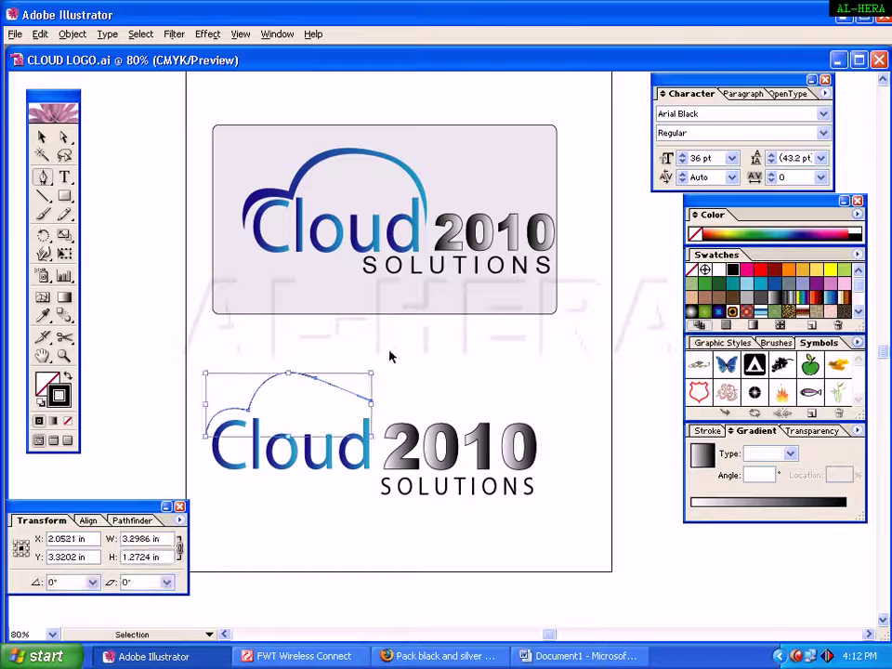
left_click(314, 380)
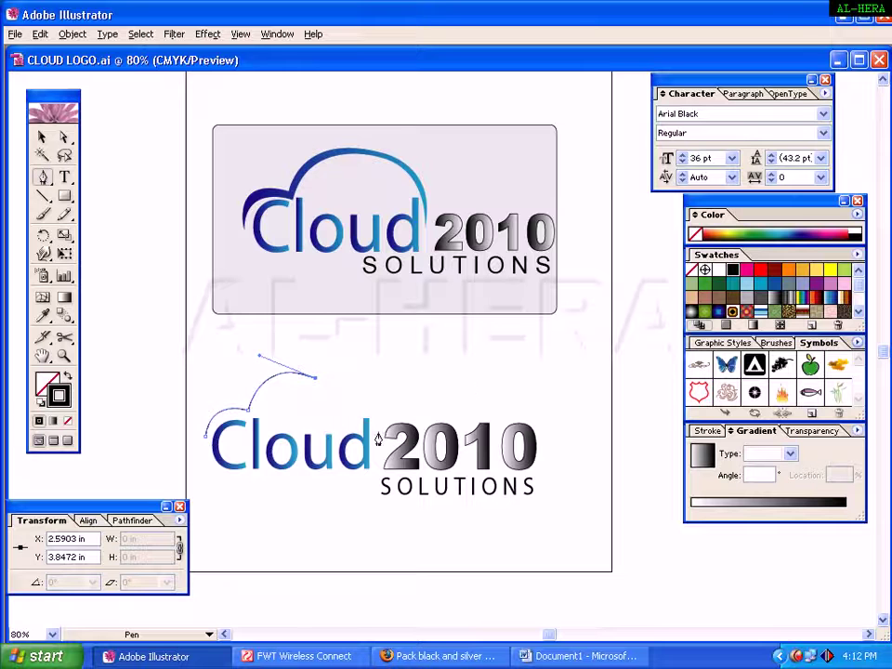
left_click_drag(379, 437, 389, 504)
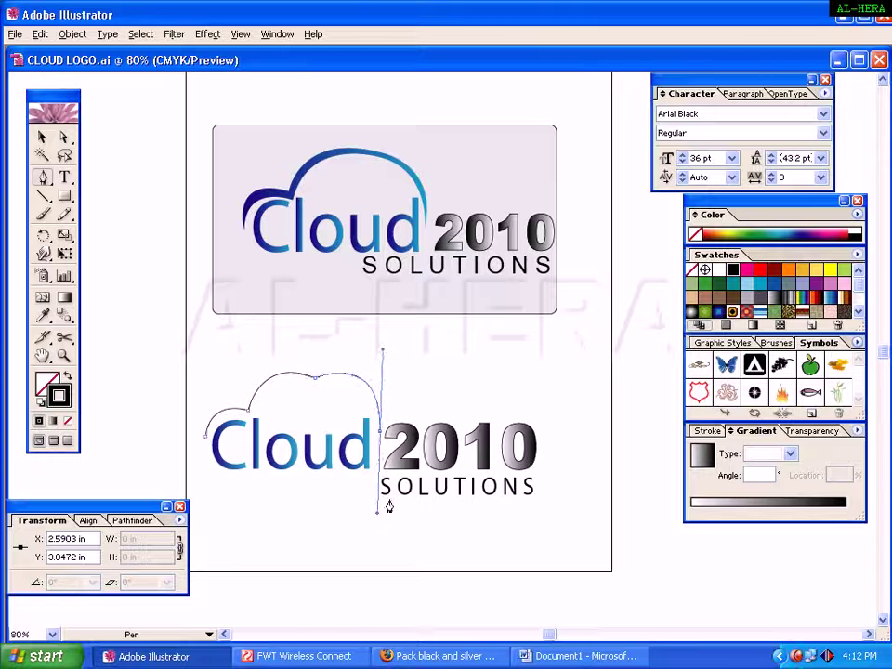
key("ctrl+z")
key("v")
key("ctrl+z")
key("ctrl+z")
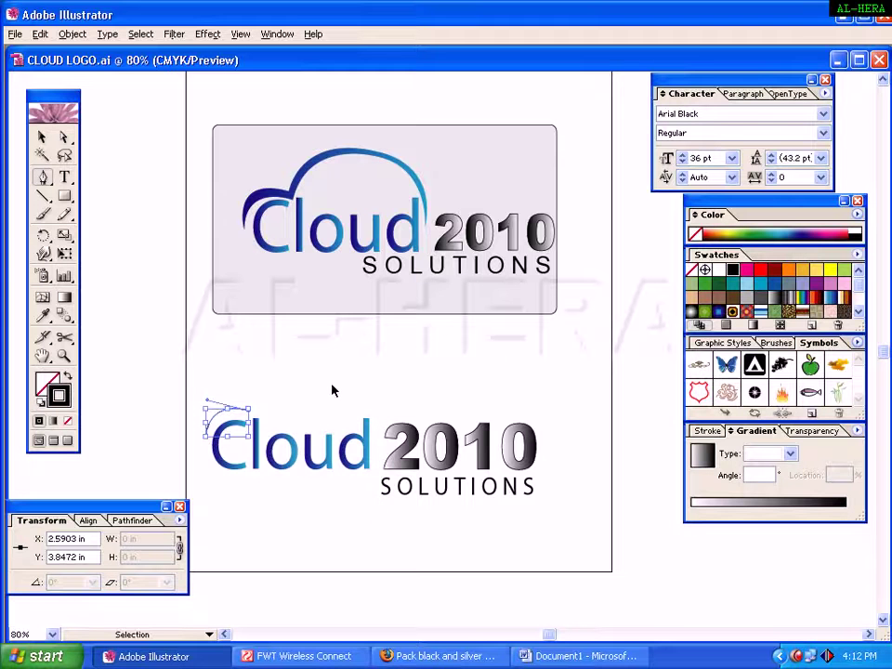
Extend the arc with two more humps ending just past the d of Cloud, making a cloud outline about 3.42 in wide and 1.02 in tall.
key("p")
left_click_drag(319, 397, 374, 431)
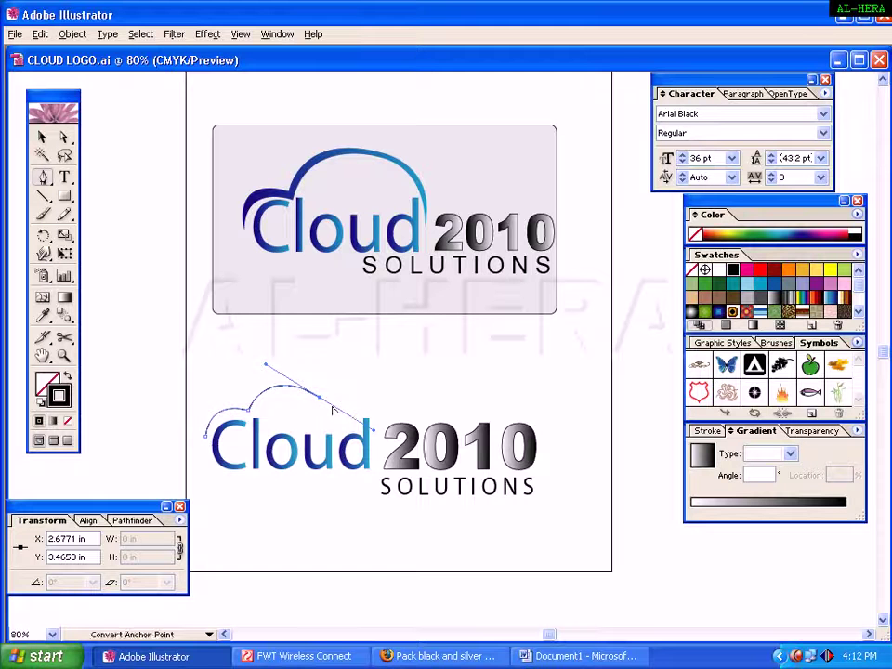
left_click(319, 399, "alt")
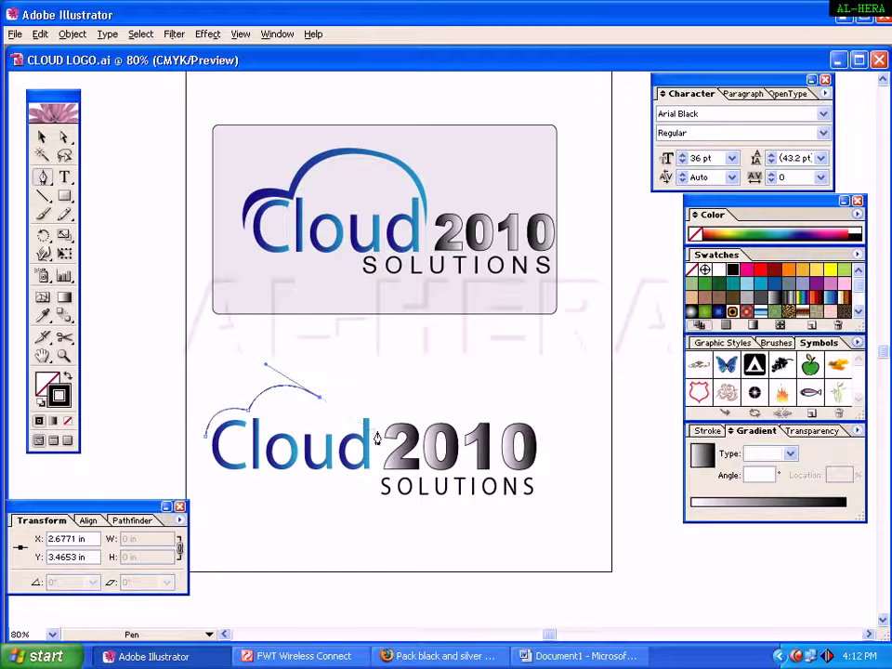
left_click_drag(376, 430, 394, 496)
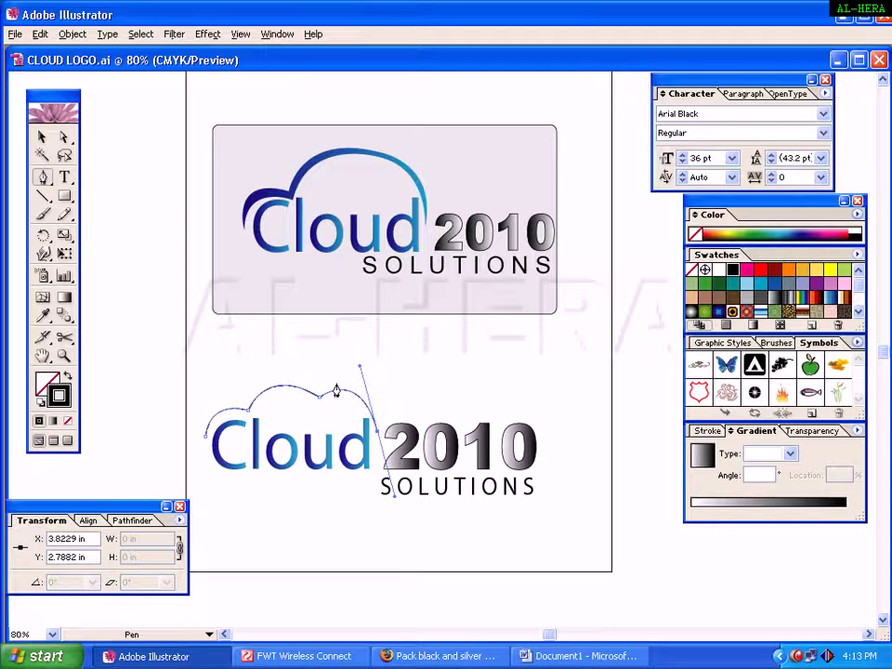
left_click(377, 433)
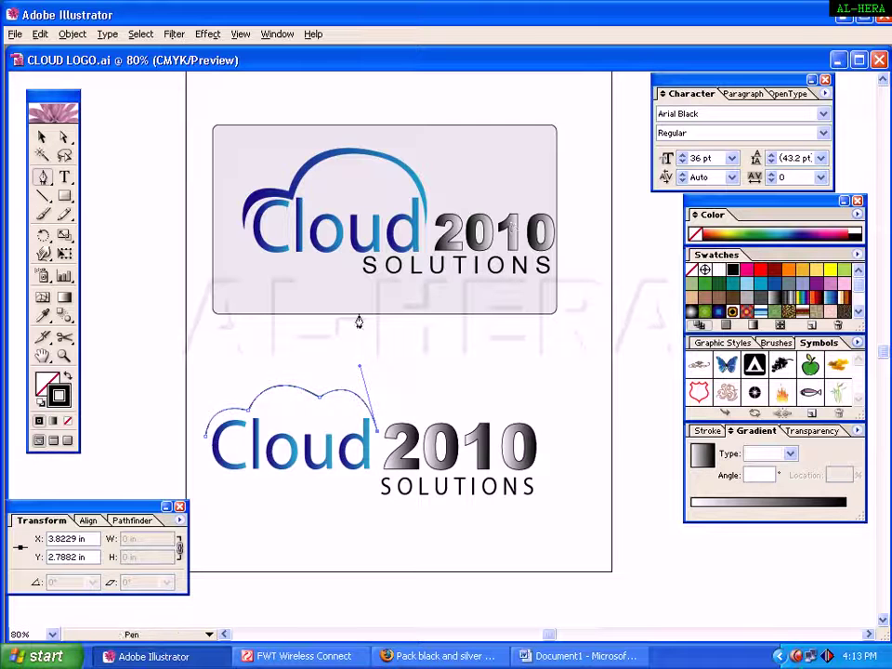
Move the three-humped cloud outline upward, clear of the Cloud lettering.
key("v")
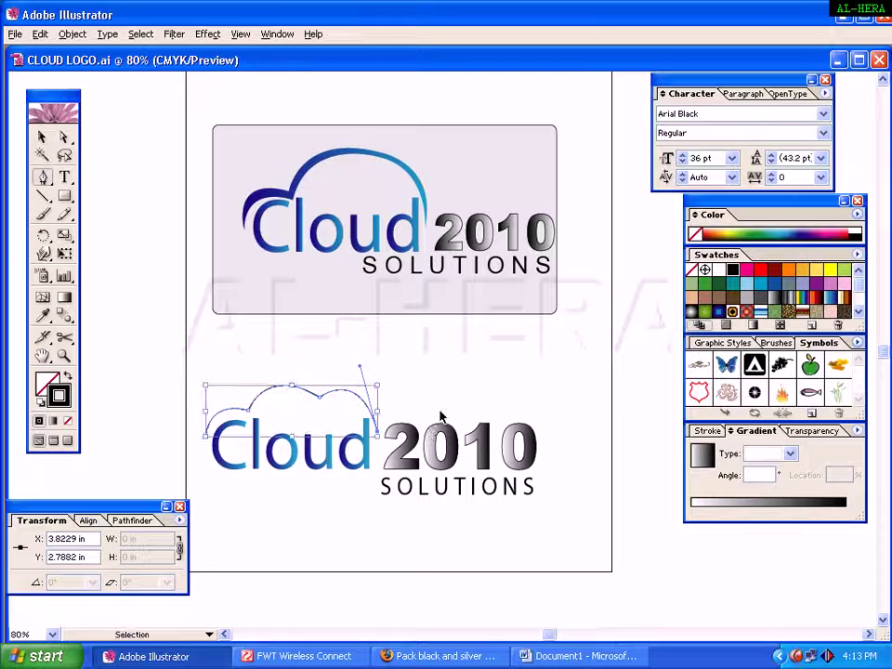
key("p")
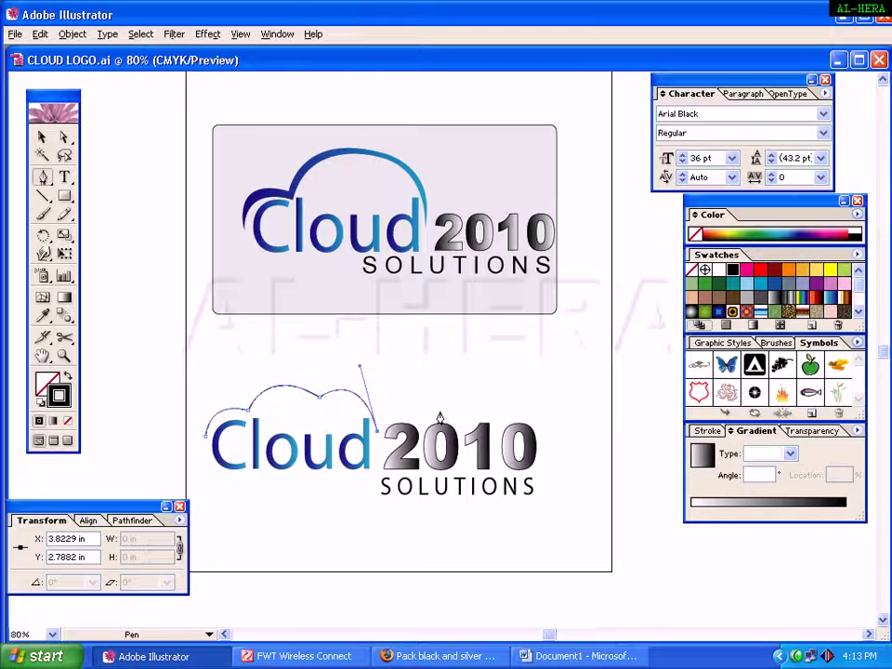
left_click(41, 139)
left_click(365, 374)
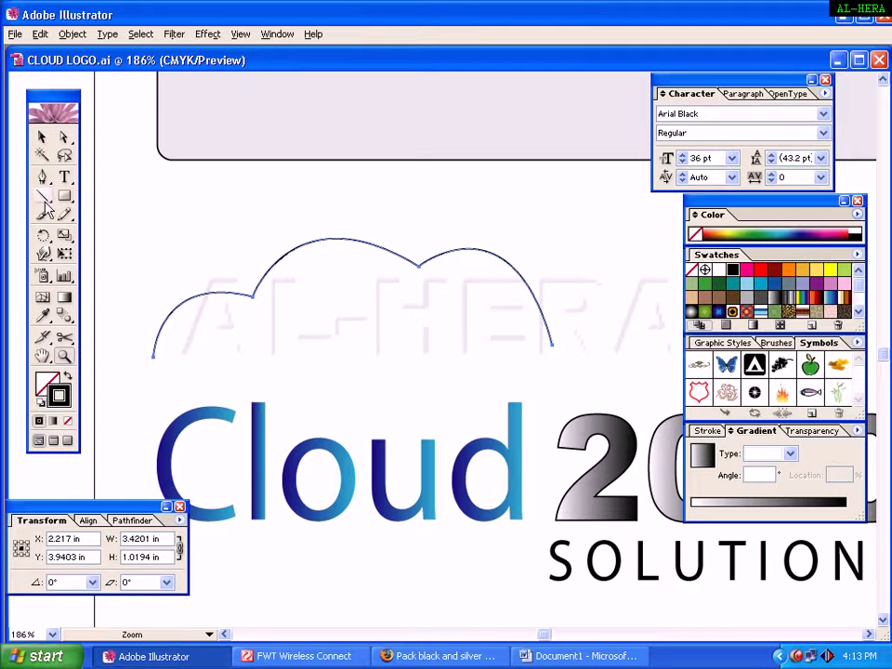
Continue the cloud outline with the Pen tool from its end past the d, curving back just beneath the last hump to a corner point.
left_click(43, 178)
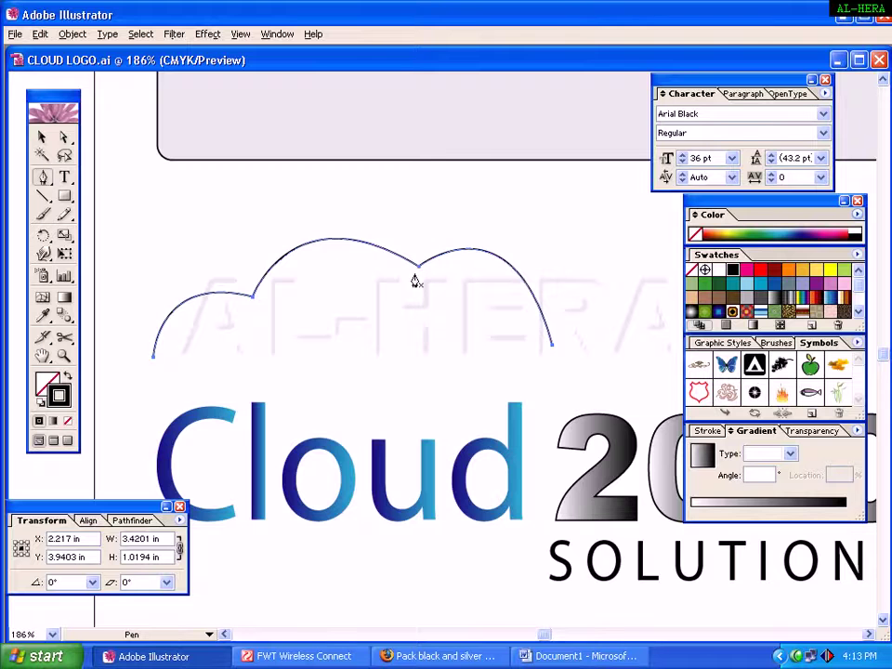
left_click_drag(469, 155, 454, 221)
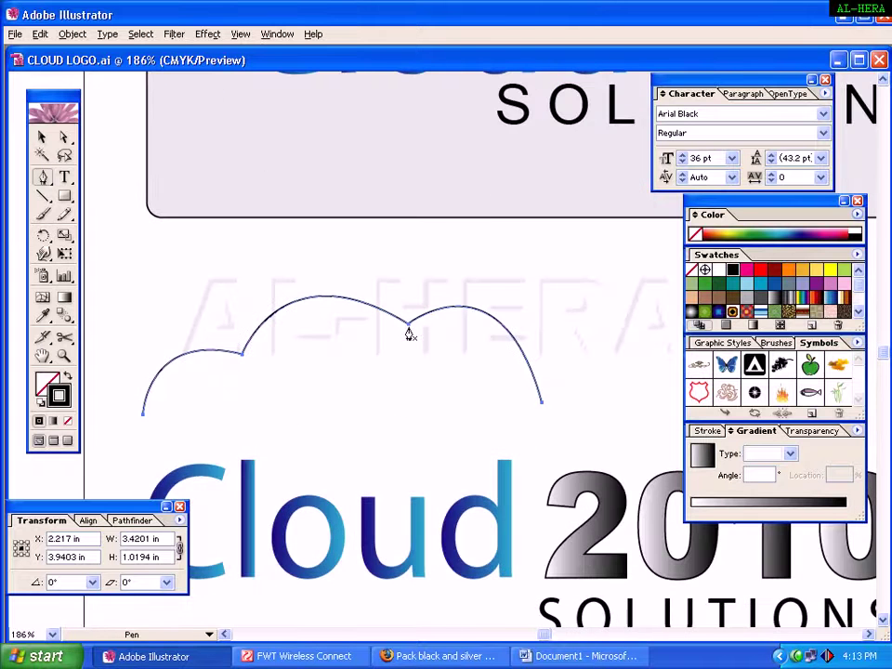
left_click_drag(408, 331, 488, 319)
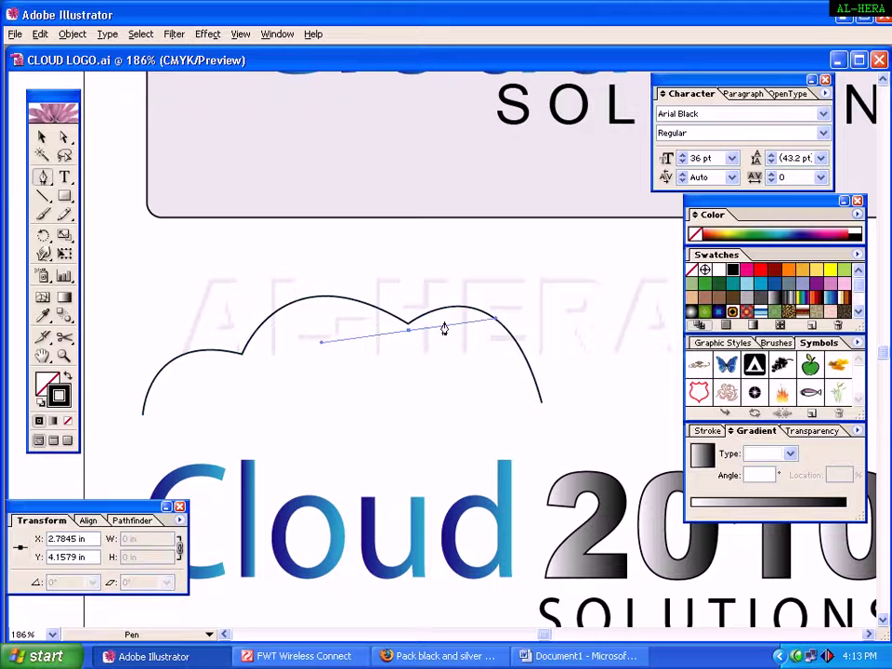
key("ctrl+z")
left_click(544, 404)
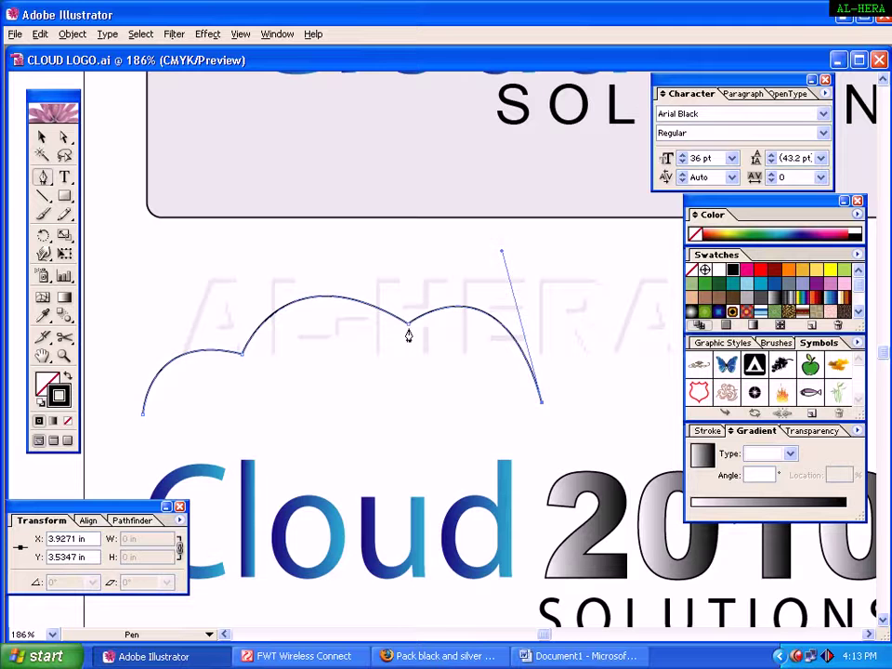
left_click_drag(410, 335, 312, 381)
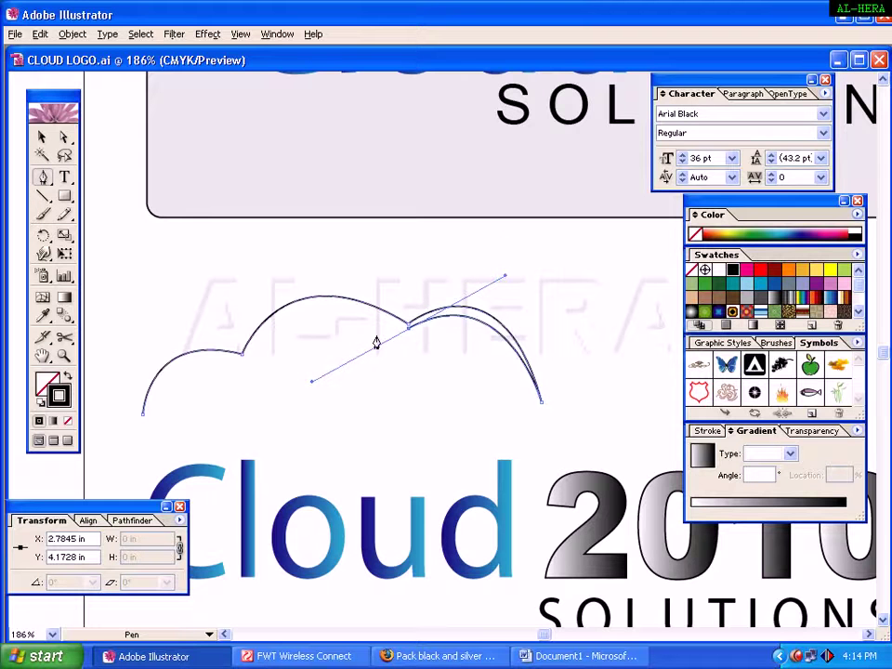
left_click(406, 335)
Add lower return curves beneath the middle and first humps, close the path at its starting point above the C, and finish drawing.
left_click_drag(241, 361, 189, 461)
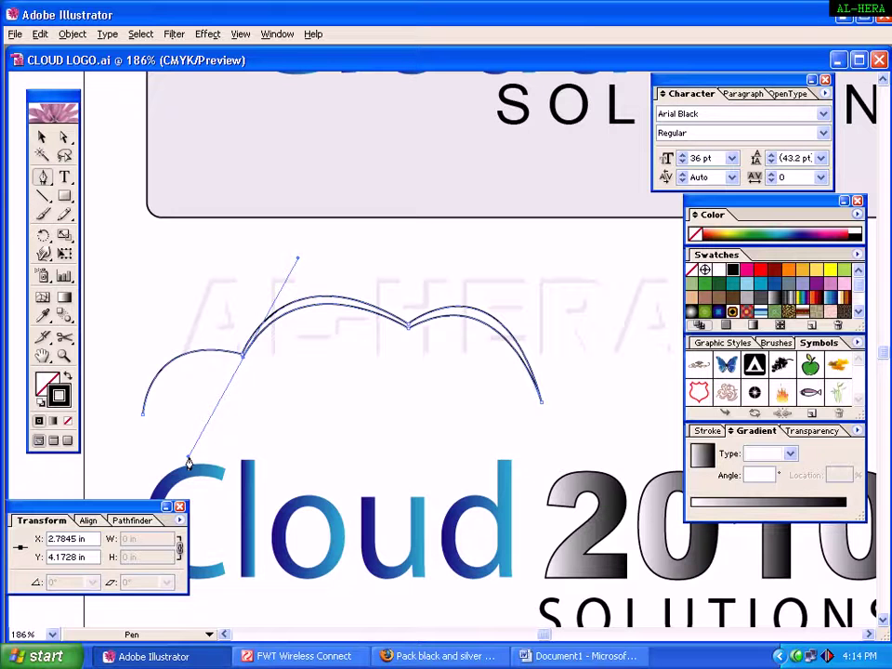
left_click(243, 361)
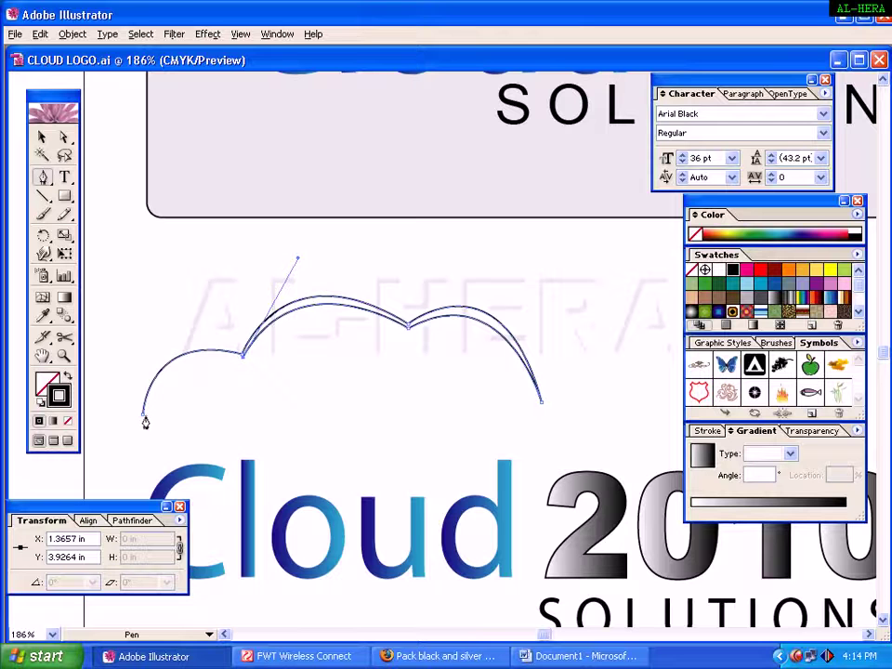
left_click_drag(144, 423, 131, 495)
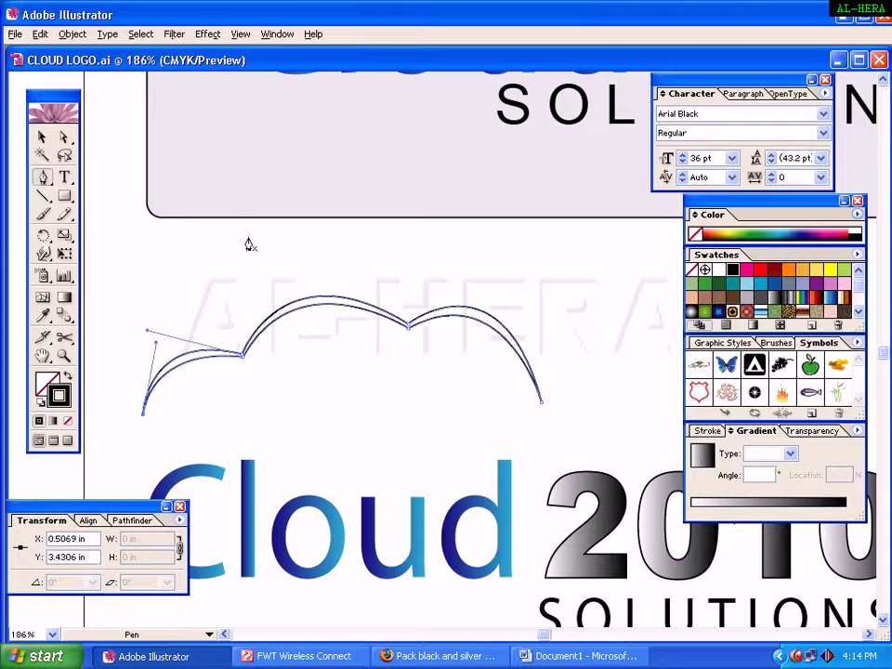
left_click(42, 137)
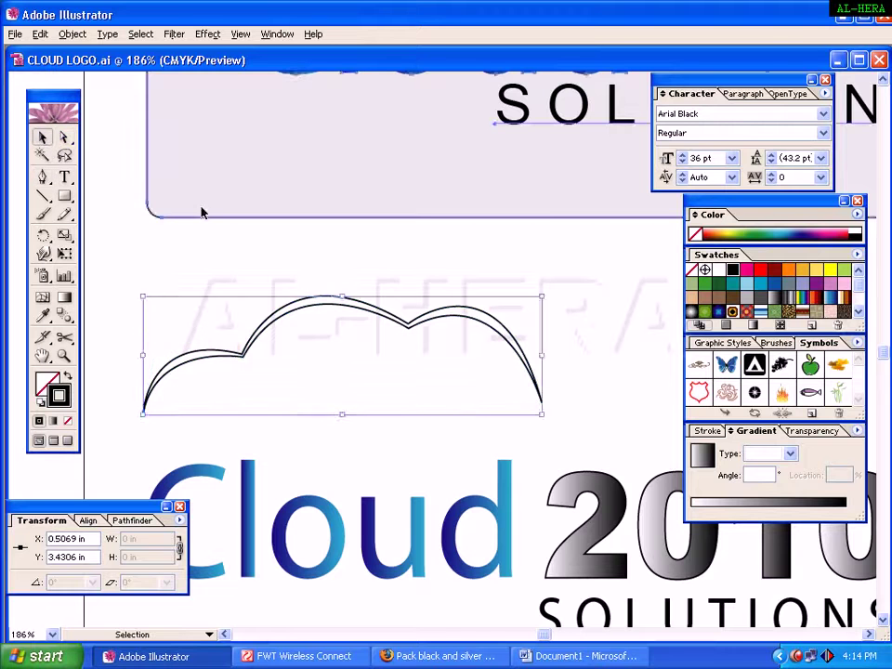
left_click(228, 275)
Remove the cloud shape's stroke, fill it with the linear white-to-black gradient, and deselect it.
left_click(279, 319)
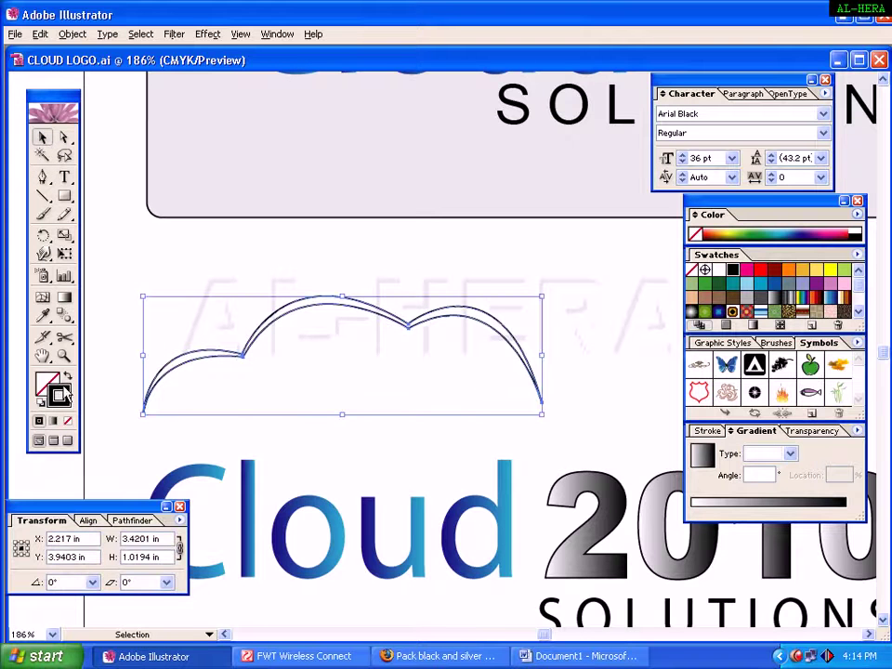
left_click(68, 421)
left_click(53, 376)
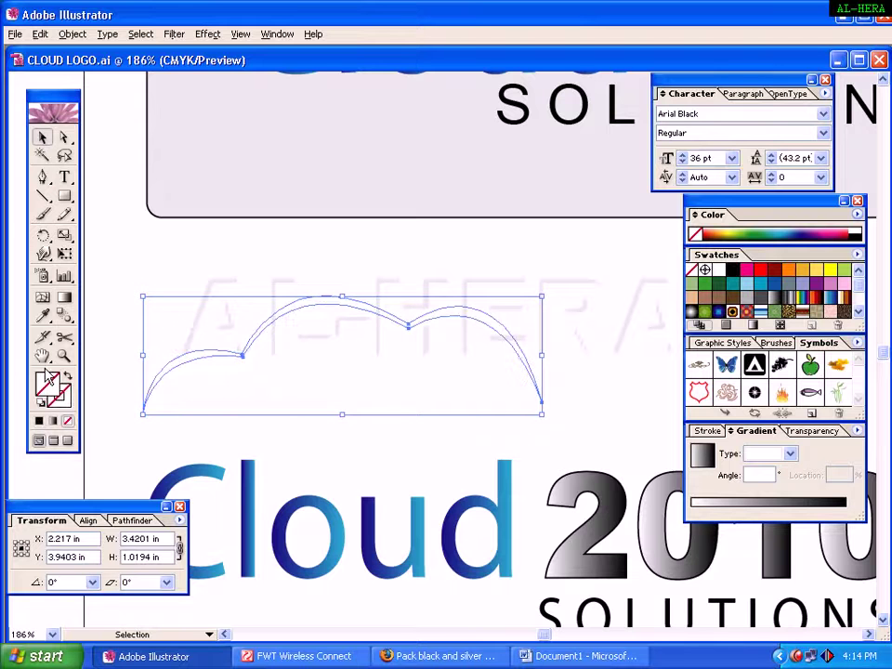
key("period")
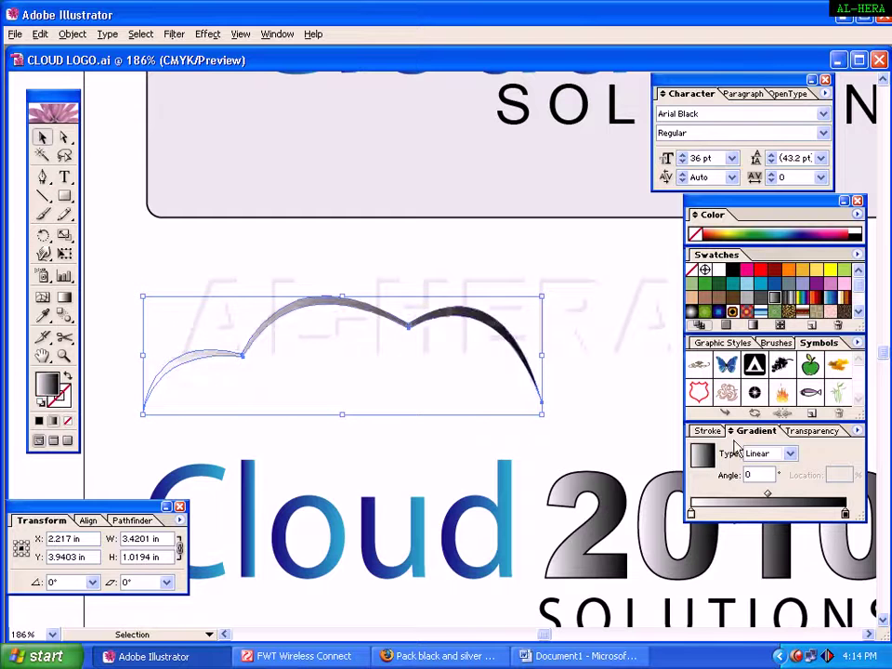
left_click(656, 396)
Move the gradient-filled cloud shape down so that it overlaps the top of the Cloud lettering.
left_click_drag(467, 324, 456, 395)
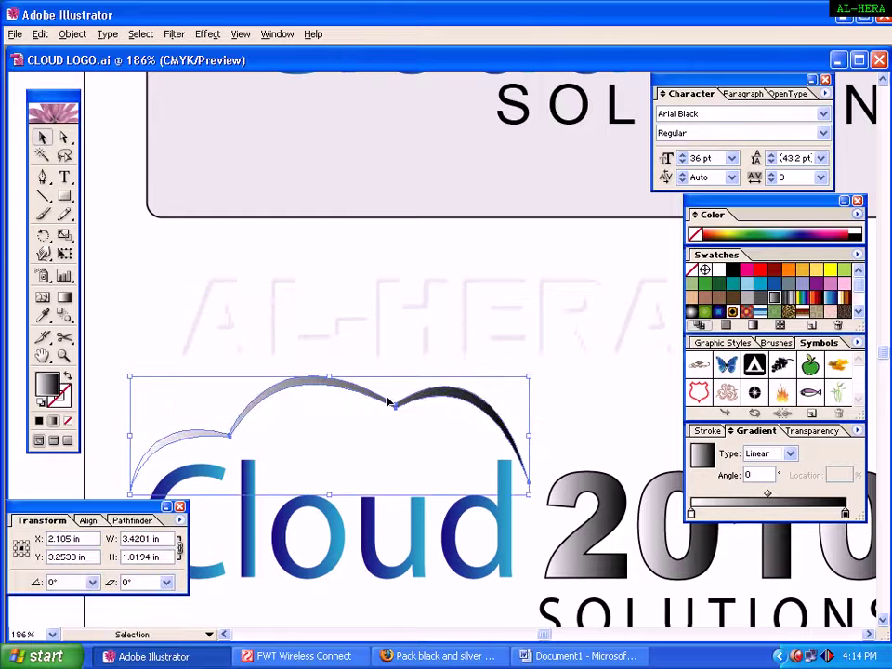
key("space")
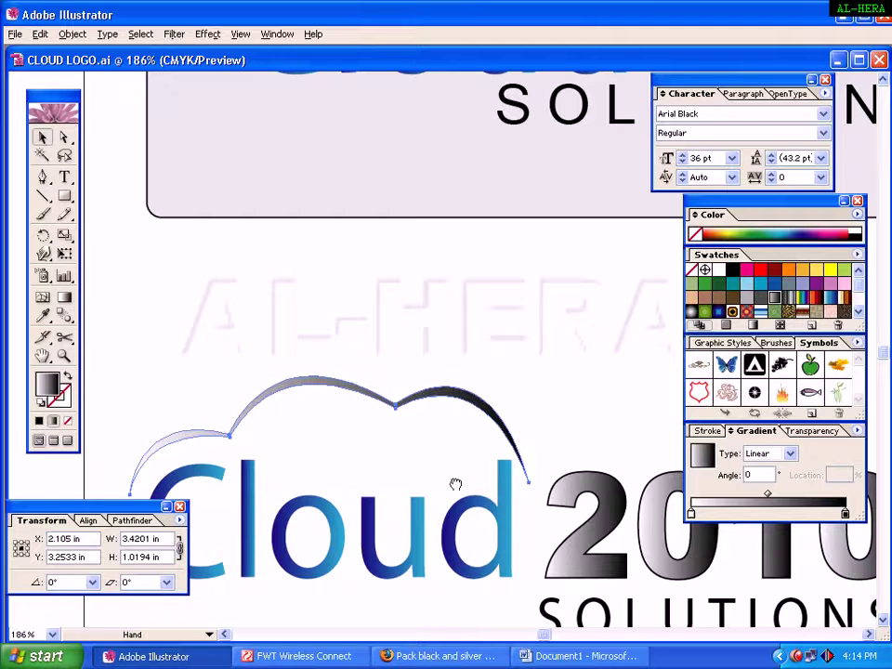
left_click_drag(455, 485, 460, 358)
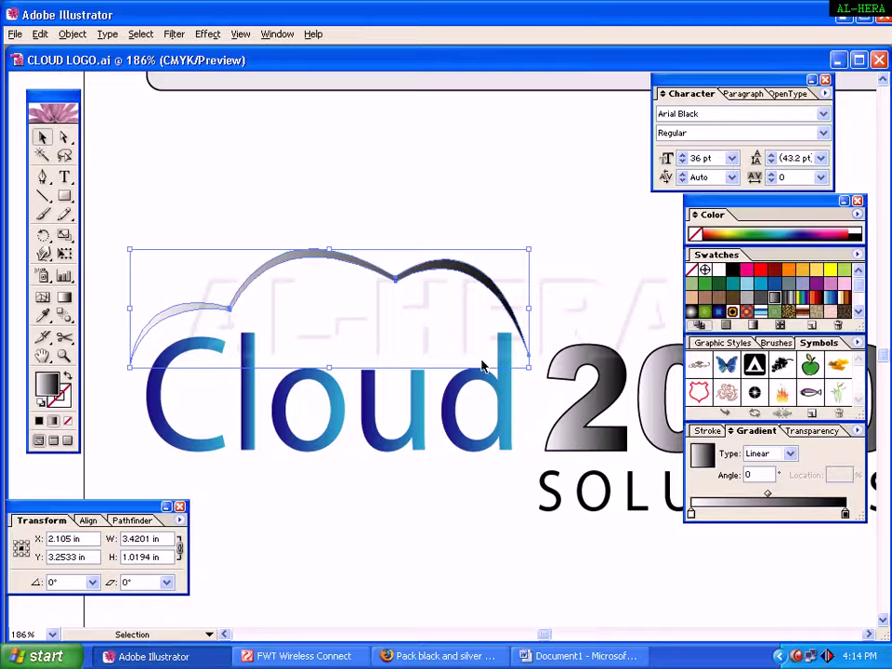
left_click(484, 372)
Copy the blue gradient fill from the Cloud lettering onto the cloud shape with the Eyedropper and deselect the shape.
left_click(462, 450)
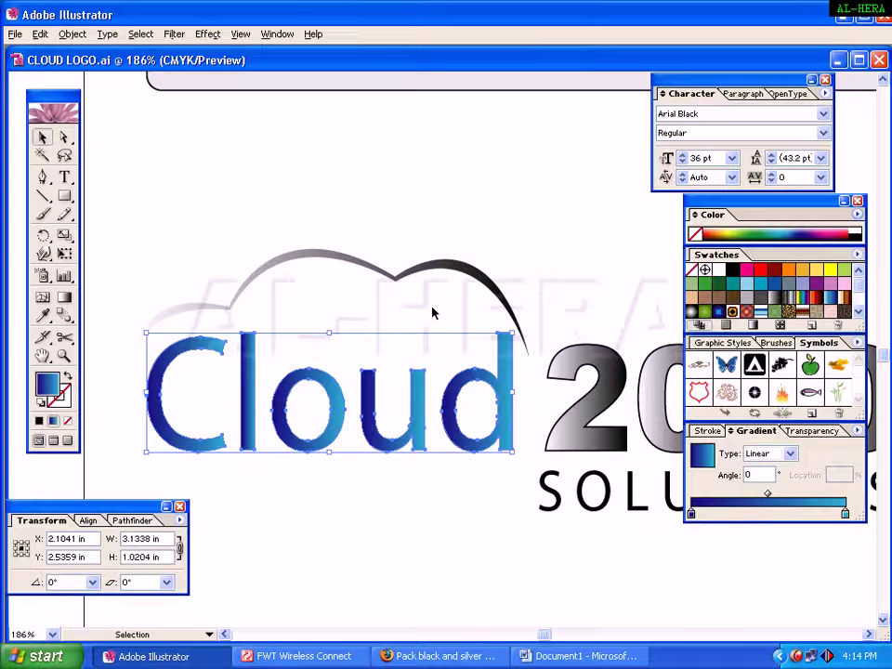
left_click(455, 269)
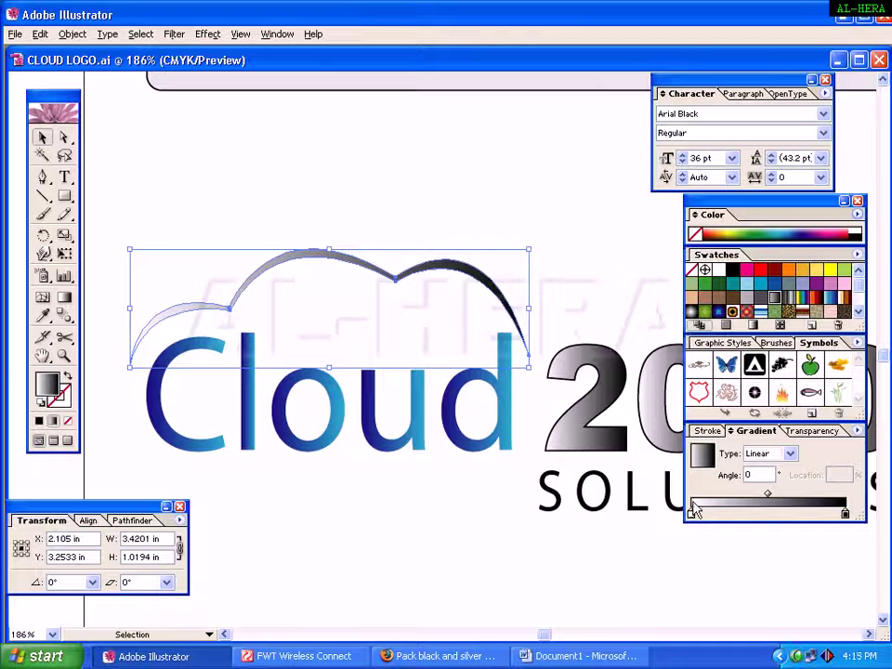
left_click(42, 318)
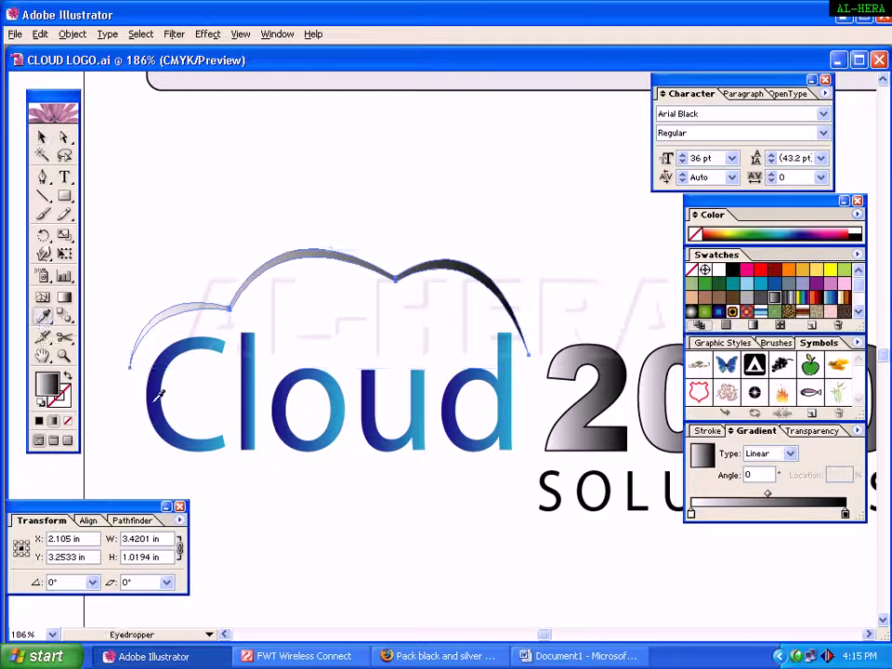
left_click(158, 395)
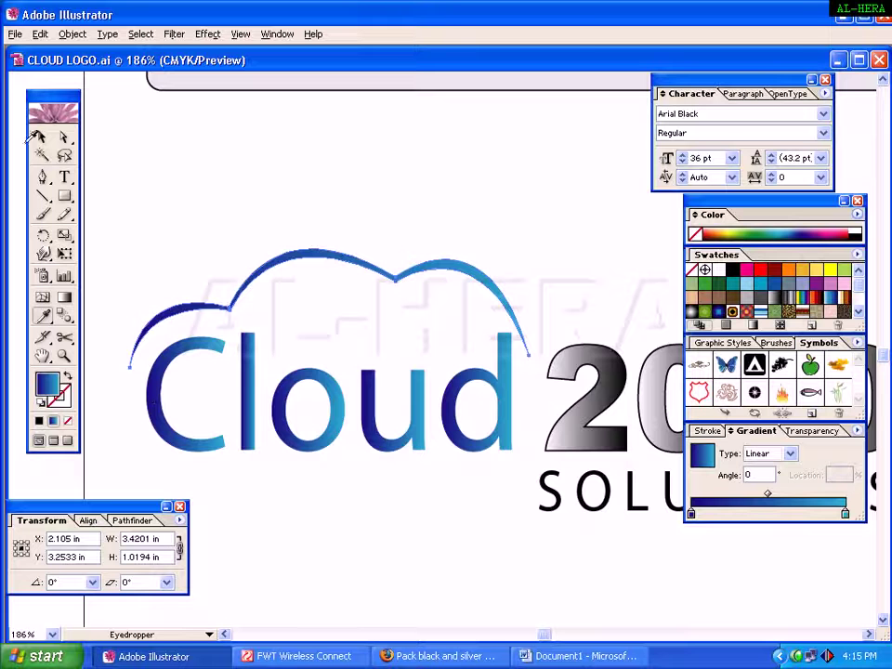
left_click(41, 138)
left_click(591, 246)
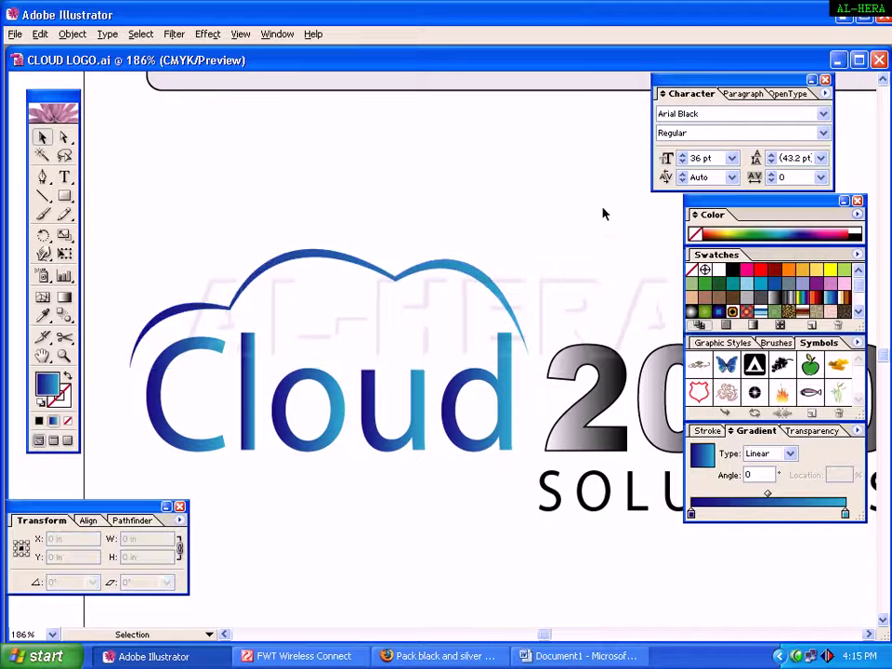
Shift the blue cloud shape slightly down and right so it hugs the Cloud lettering, and compare it with the reference logo.
left_click_drag(486, 285, 492, 303)
left_click(570, 257)
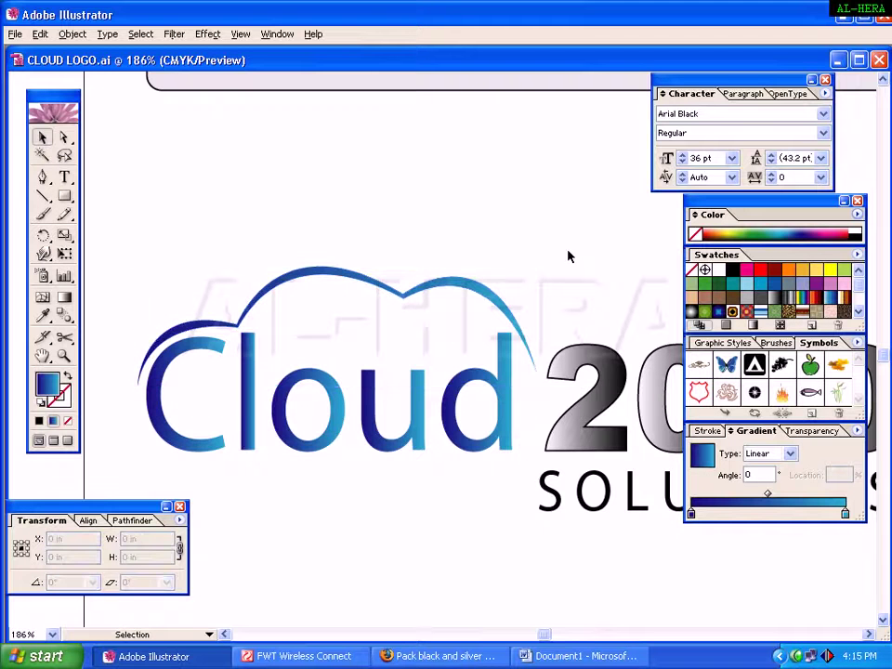
key("ctrl+minus")
key("ctrl+minus")
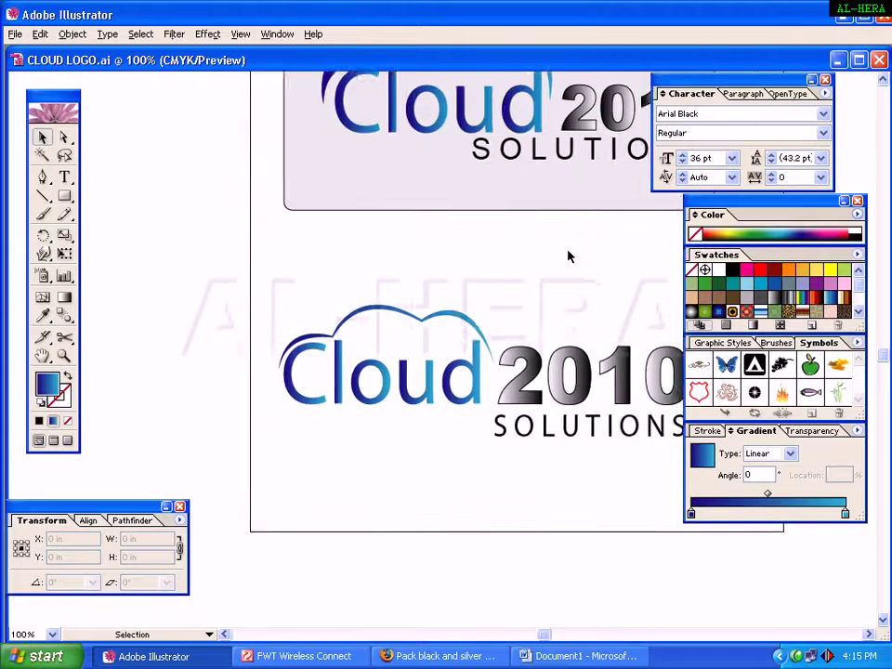
left_click_drag(568, 255, 480, 355)
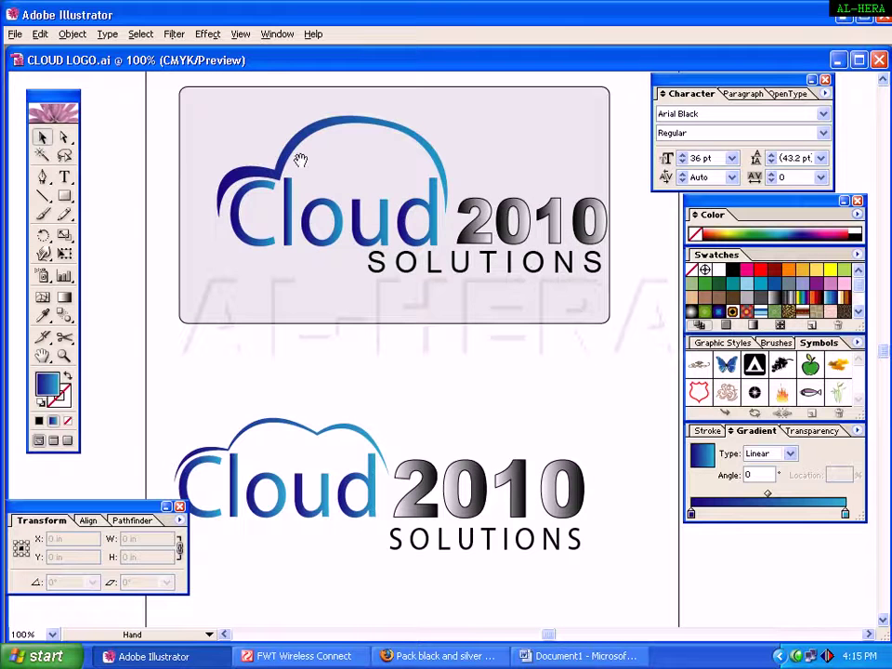
left_click_drag(400, 421, 463, 313)
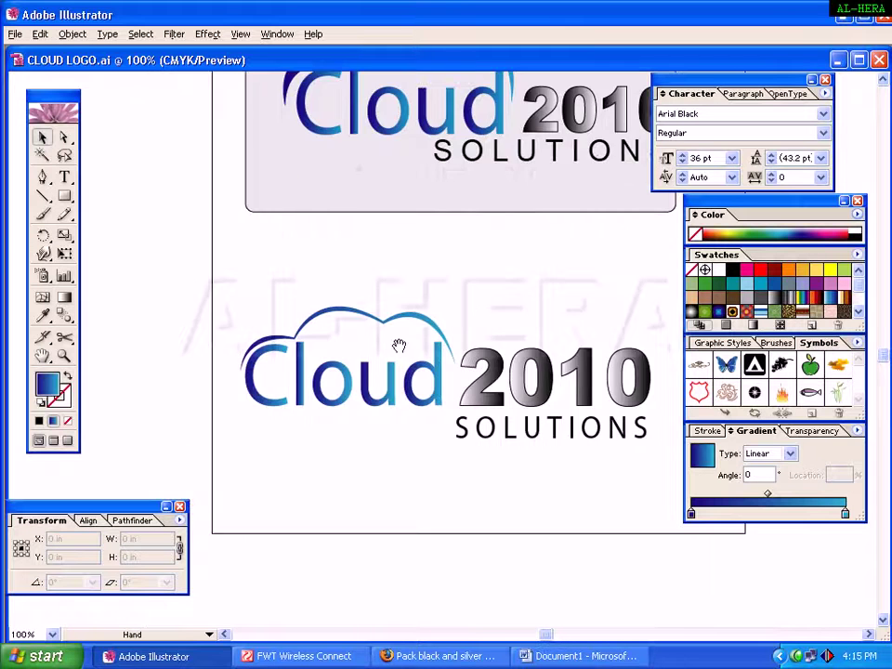
left_click_drag(542, 319, 490, 317)
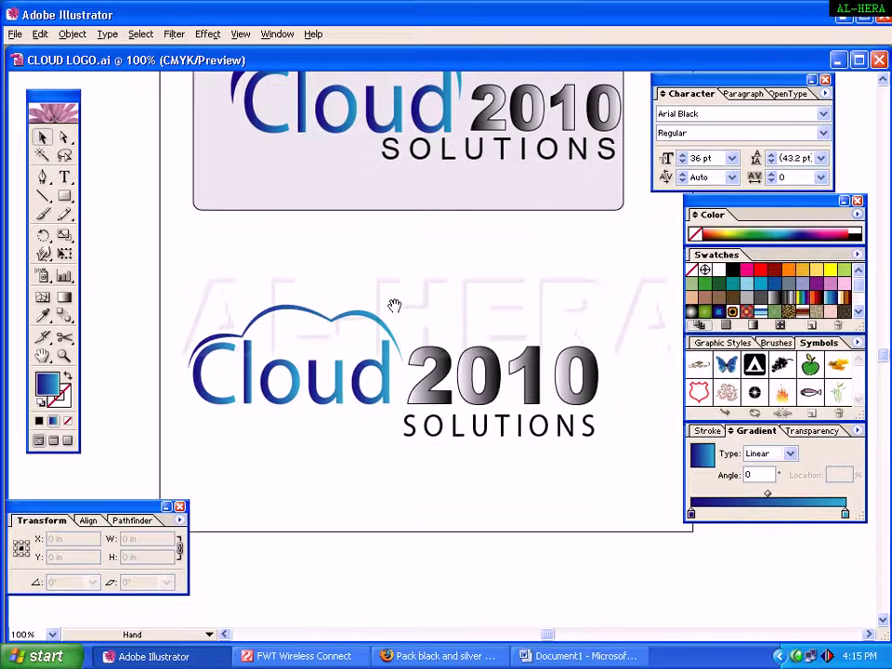
Resize the cloud shape to about 3.39 in wide and 1.05 in tall so its end clears the 2010 lettering, and deselect it.
left_click(402, 361)
left_click_drag(403, 366, 398, 370)
left_click_drag(397, 305, 402, 305)
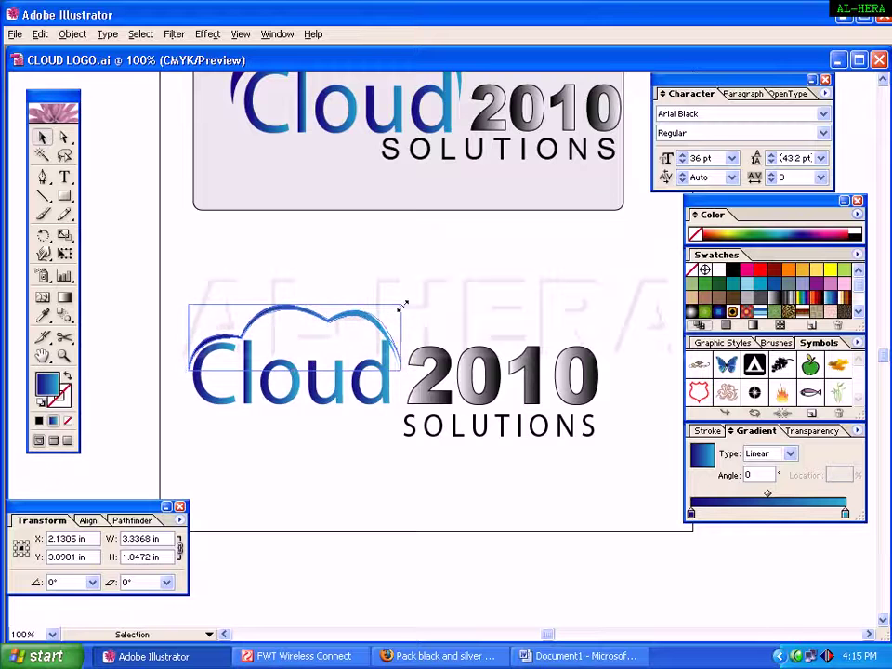
left_click(146, 400)
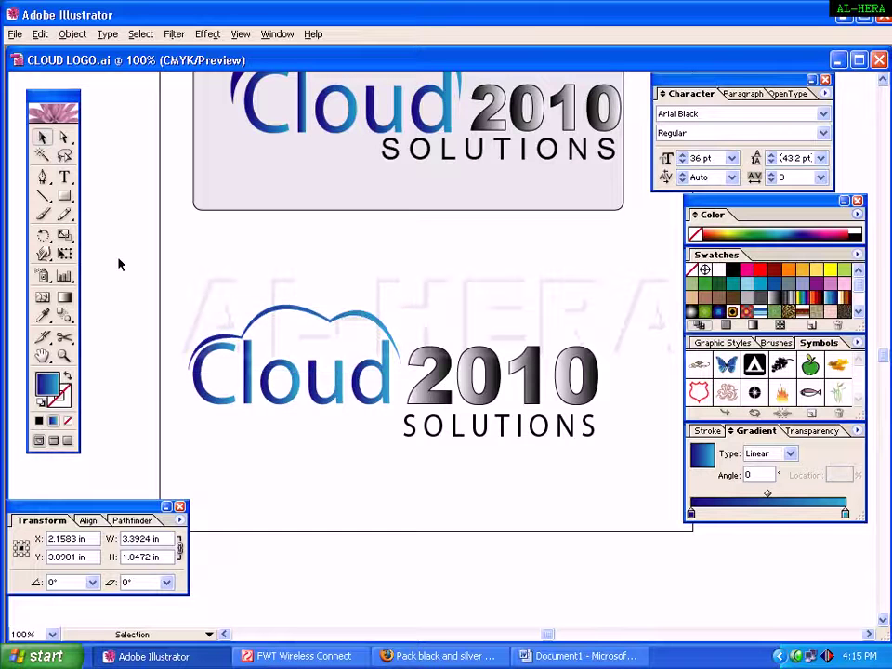
Try to reshape the cloud's last hump by pulling outward the direction handle of its end point beside the d.
left_click(64, 138)
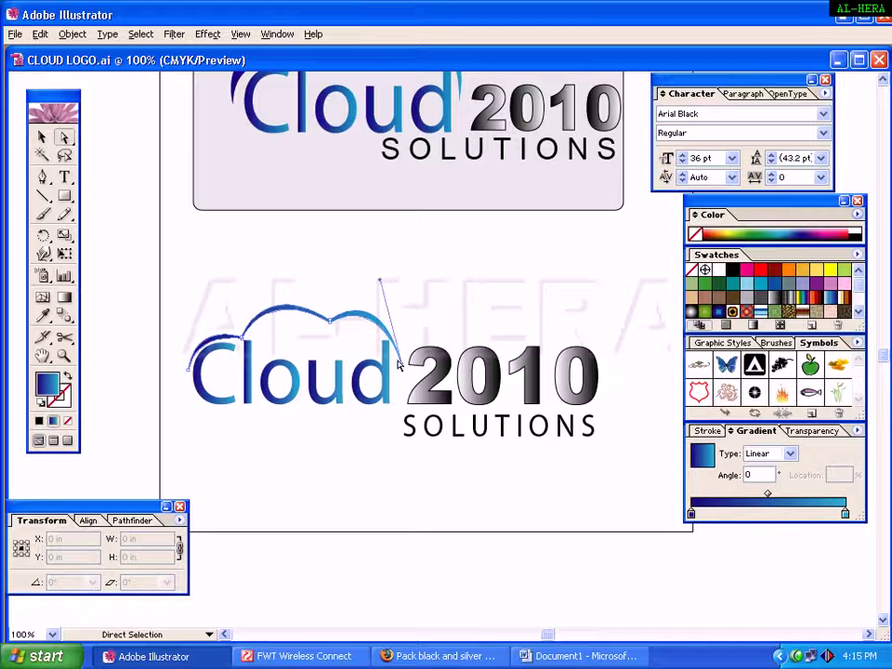
left_click(402, 366)
left_click_drag(380, 279, 399, 289)
left_click(402, 364)
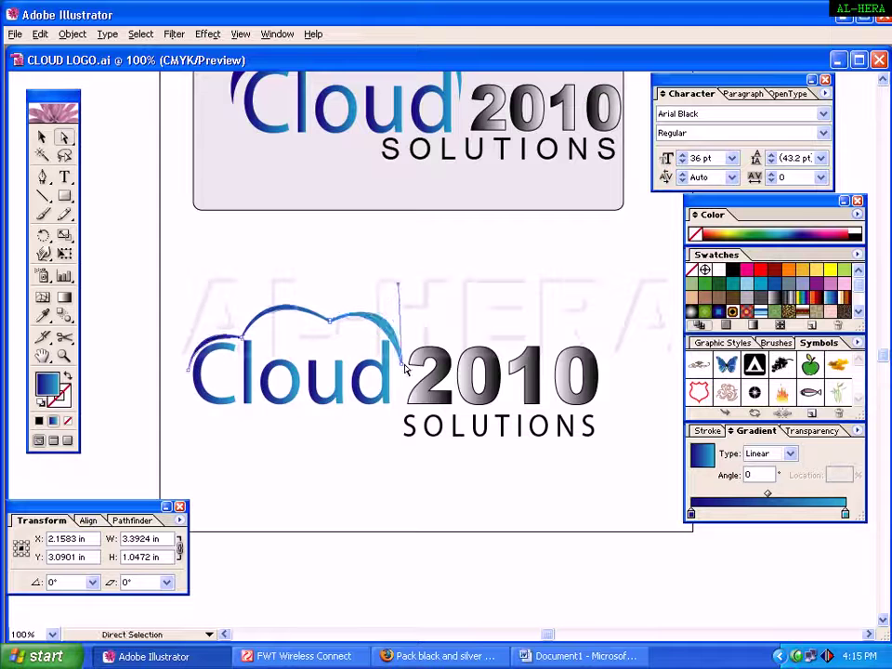
left_click(402, 369)
left_click(402, 363)
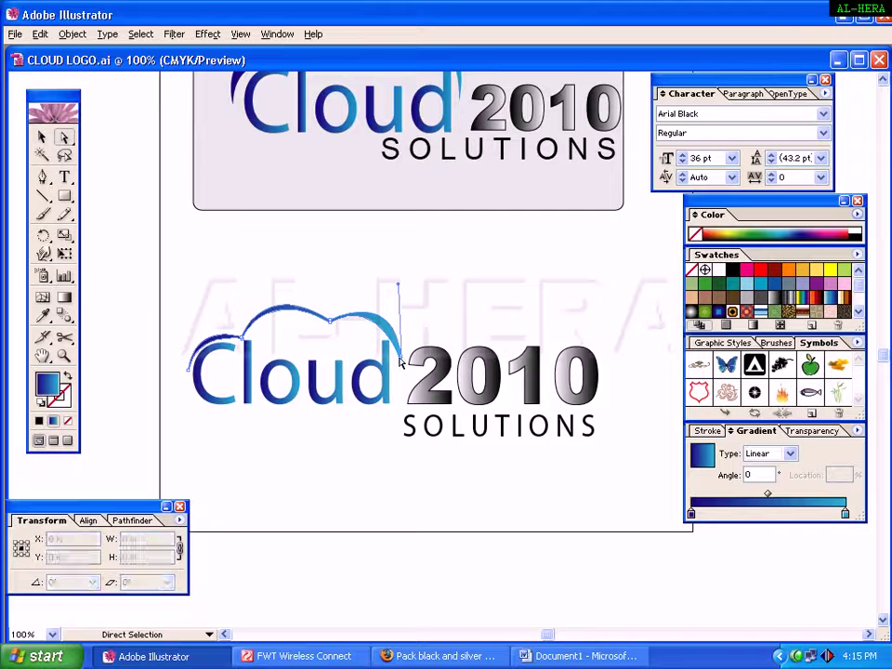
mouse_move(398, 289)
left_mouse_down()
mouse_move(413, 297)
mouse_move(405, 291)
left_mouse_up()
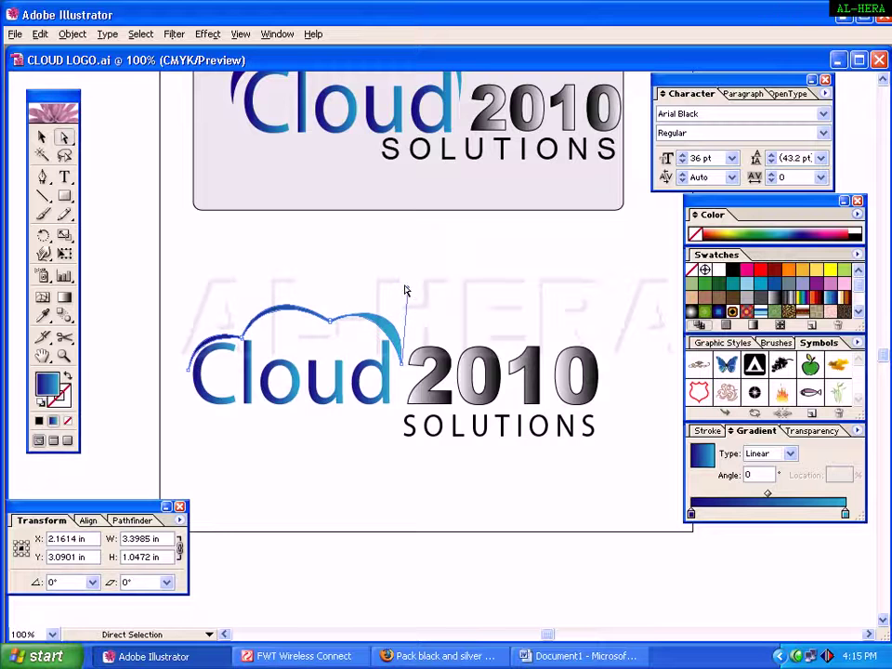
left_click(390, 296)
left_click(401, 363)
left_click(483, 305)
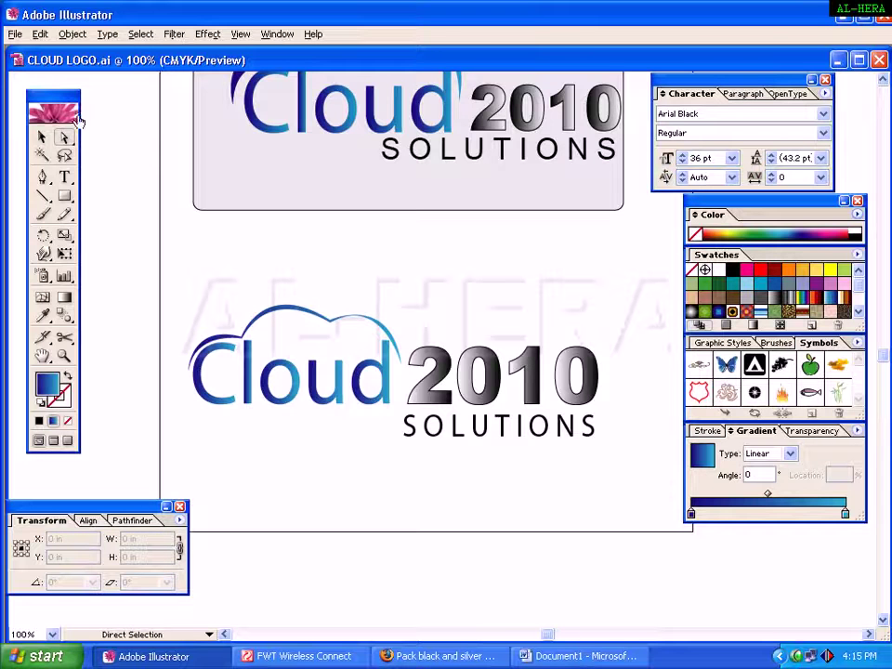
Draw a rounded rectangle about 7.67 in wide and 3.43 in tall covering the recreated Cloud 2010 Solutions logo.
left_click(42, 137)
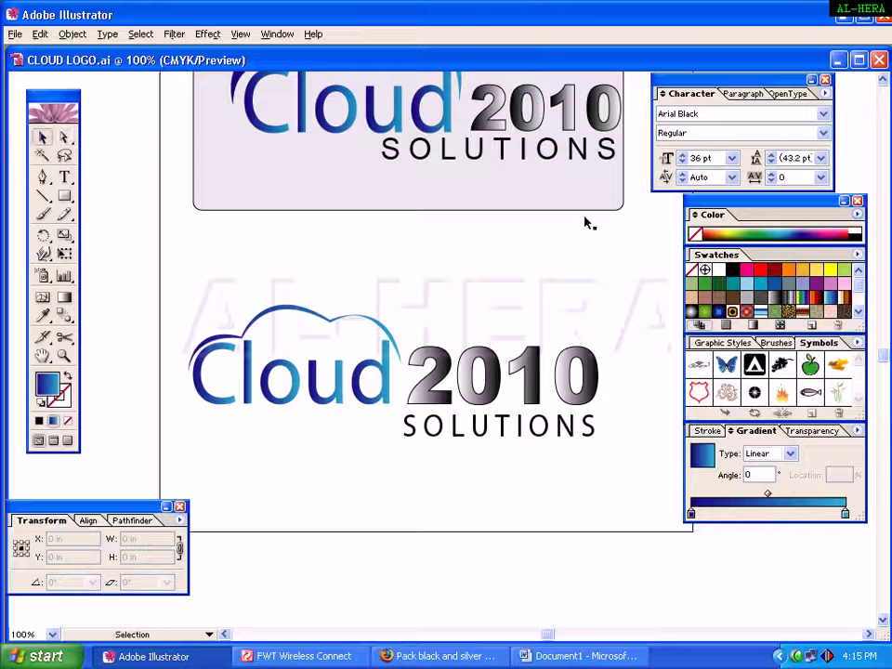
key("space")
left_click_drag(559, 247, 513, 171)
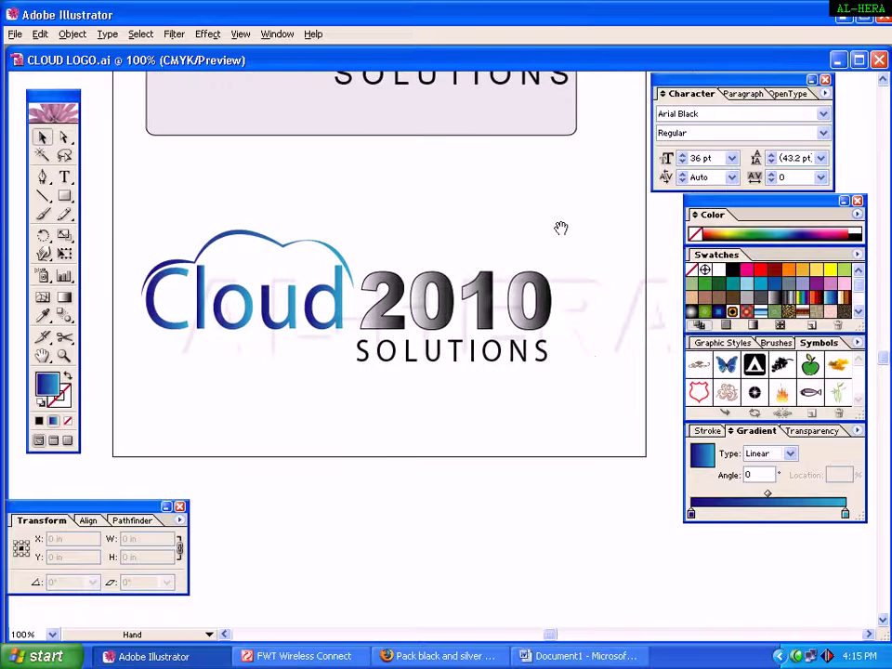
left_click_drag(419, 121, 445, 200)
left_click(355, 170)
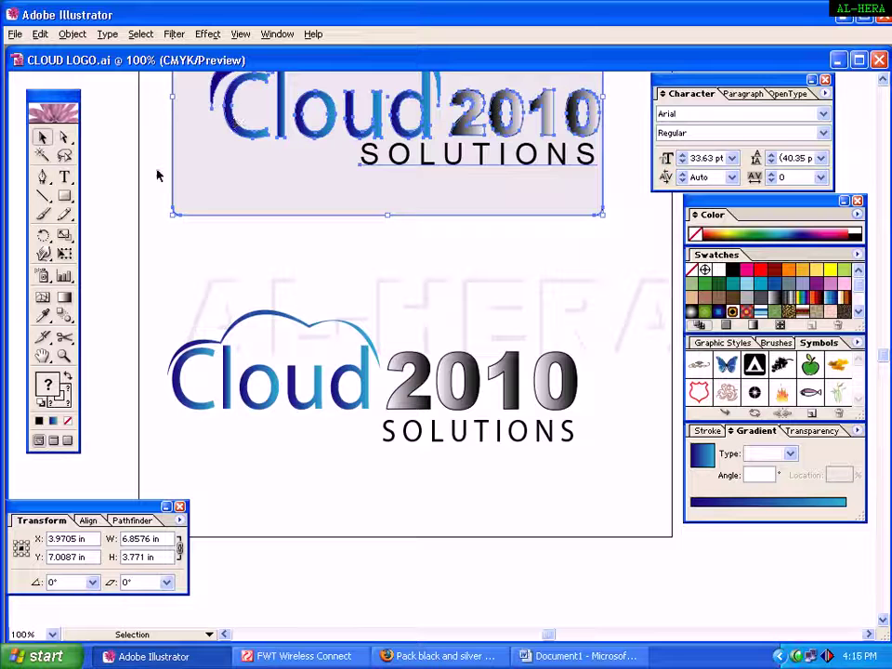
left_click_drag(71, 198, 104, 202)
left_click_drag(145, 290, 627, 512)
left_click(42, 138)
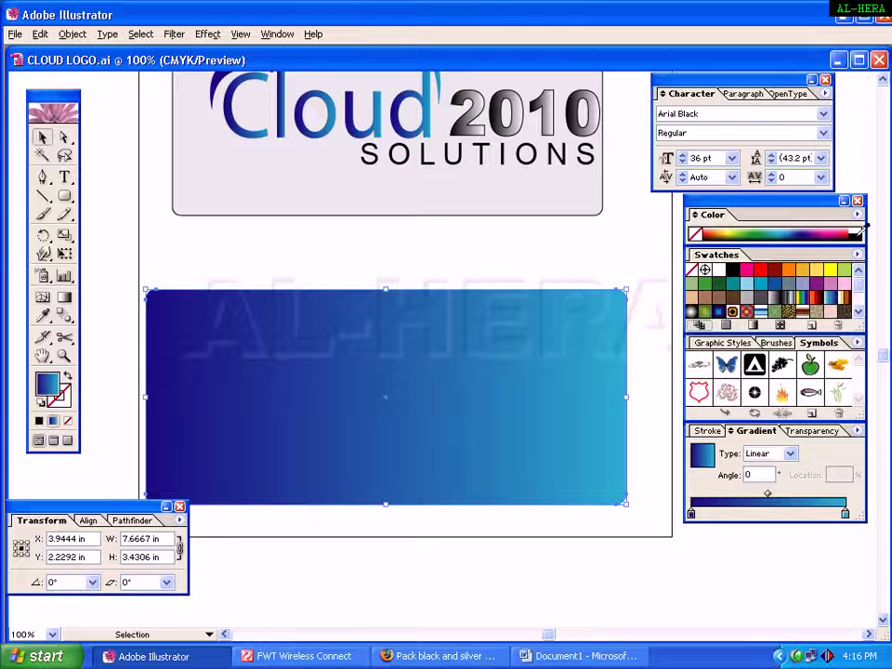
Replace the rounded rectangle's blue gradient with the pale lavender fill and dark outline sampled from the reference logo's background using the Eyedropper.
left_click(860, 231)
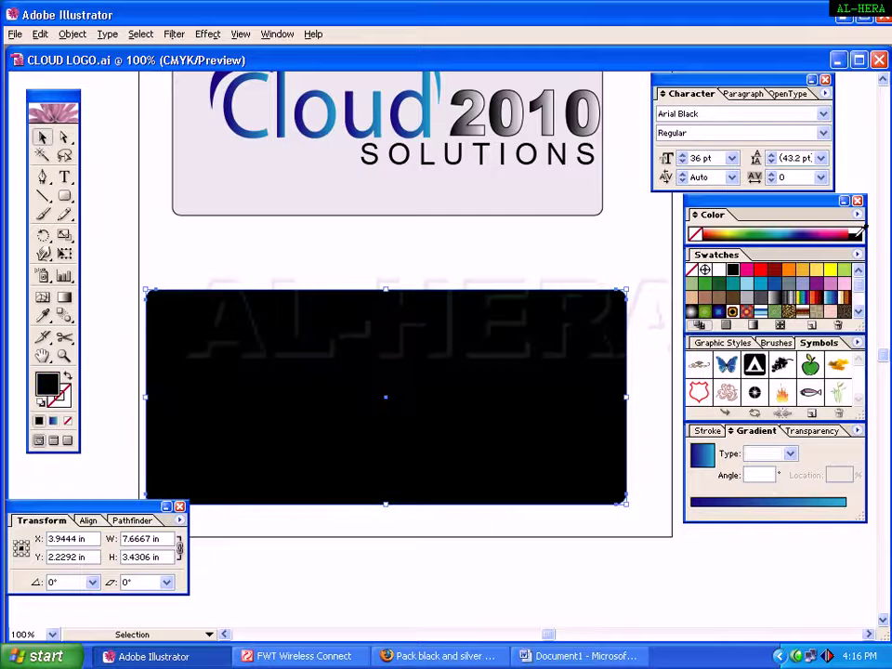
left_click(43, 318)
left_click(258, 191)
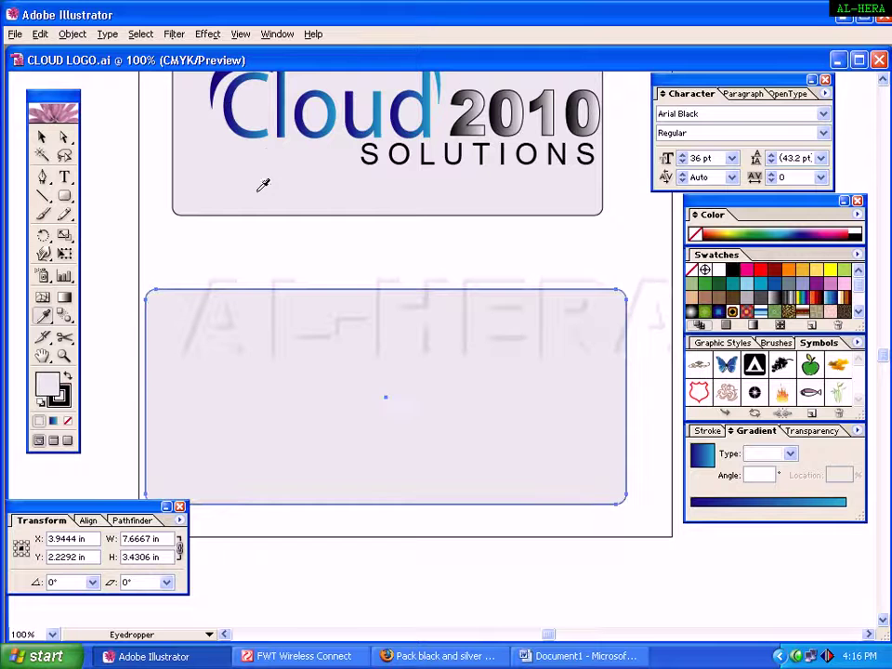
left_click(41, 136)
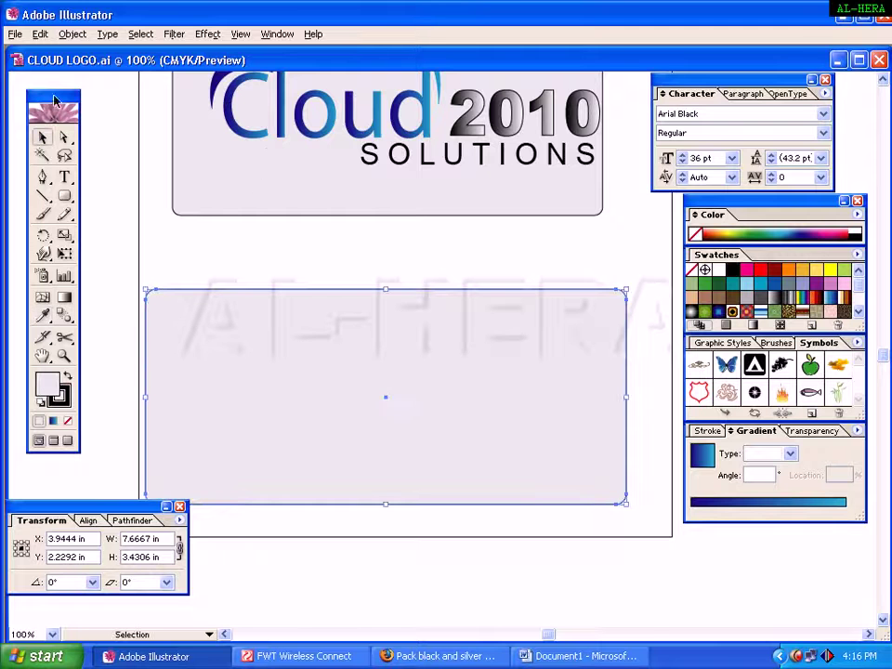
Send the lavender rounded rectangle to the back, behind the logo artwork, and deselect it.
left_click(73, 33)
mouse_move(97, 68)
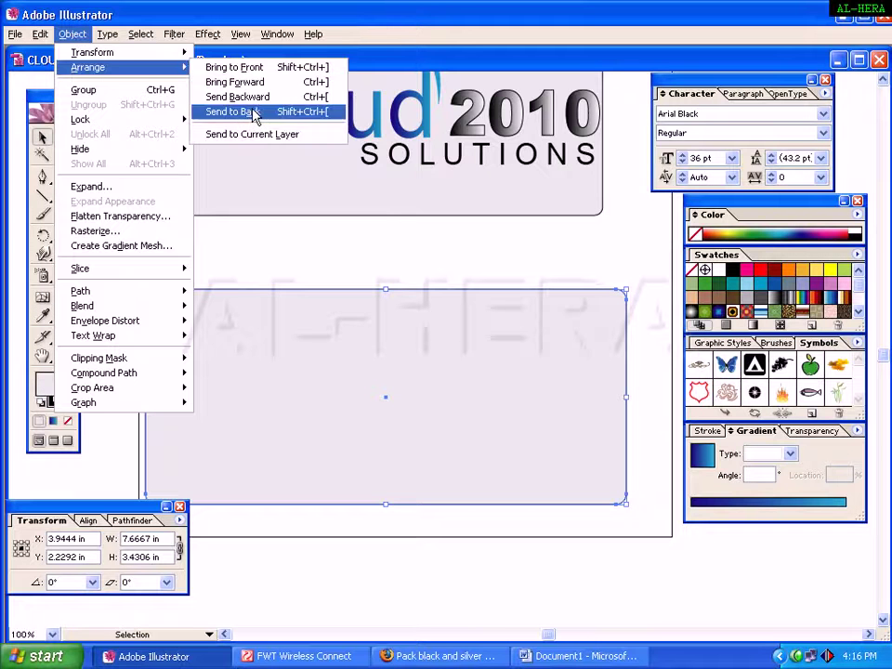
left_click(249, 111)
left_click(641, 342)
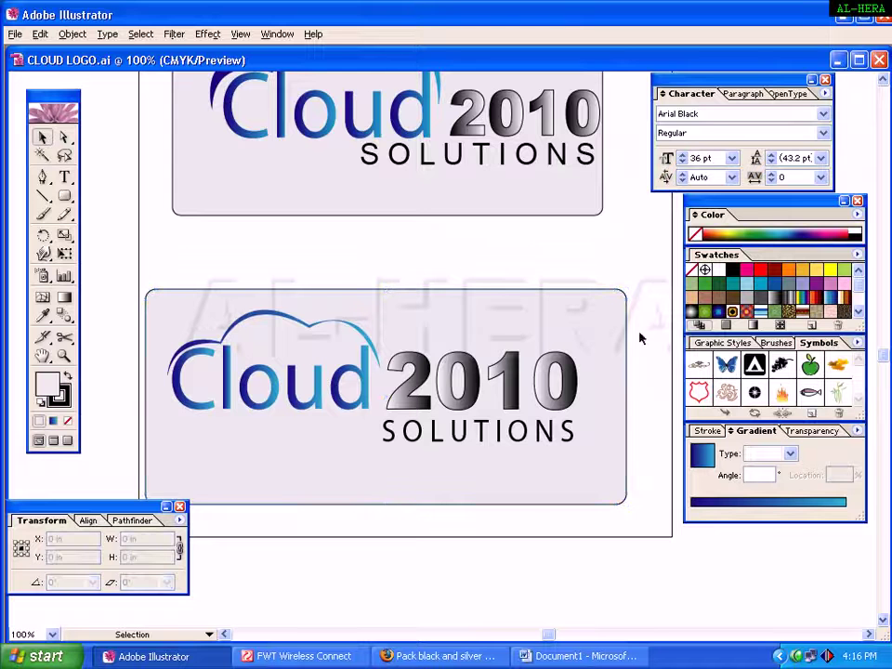
Narrow the lavender background rectangle from both sides so it frames the logo more closely, and deselect it.
left_click(595, 365)
left_click_drag(628, 397, 598, 398)
left_click_drag(145, 396, 162, 397)
left_click(124, 378)
key("space")
left_click_drag(420, 423, 498, 377)
key("v")
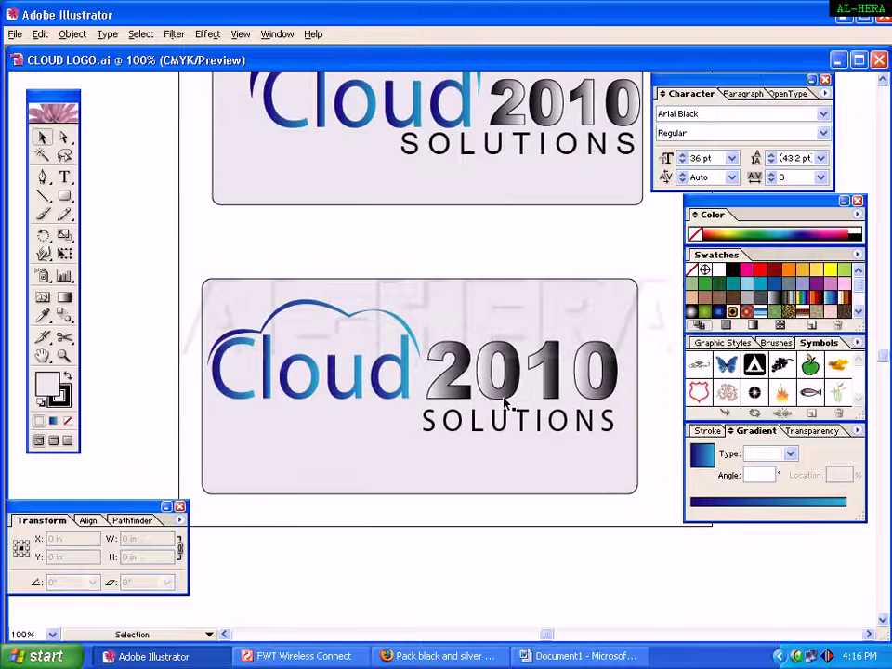